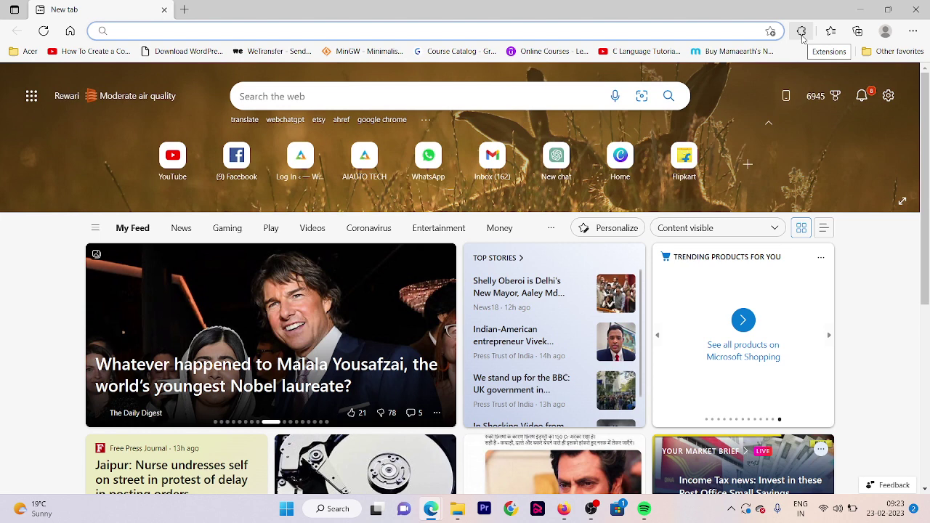
Load aiautotech.in in Edge and dismiss the password-at-risk warning
text(aiau)
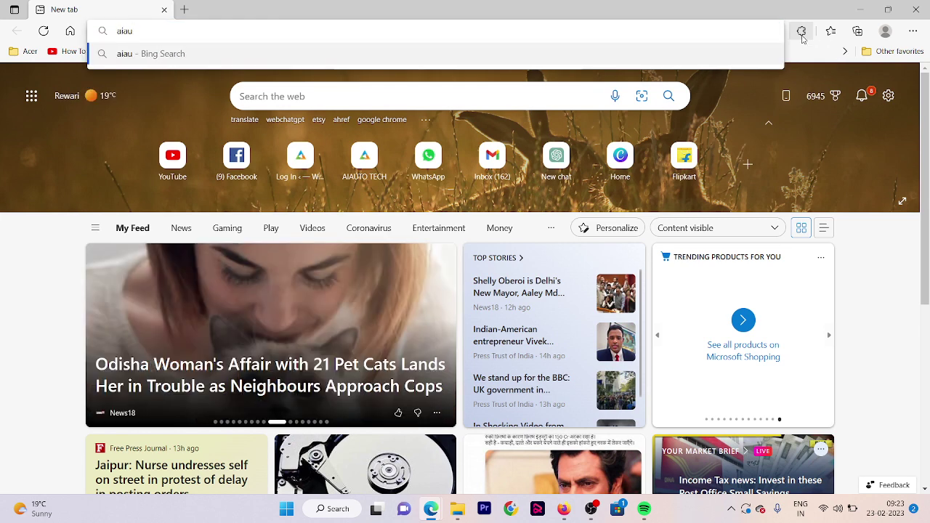
text(totech)
key(Return)
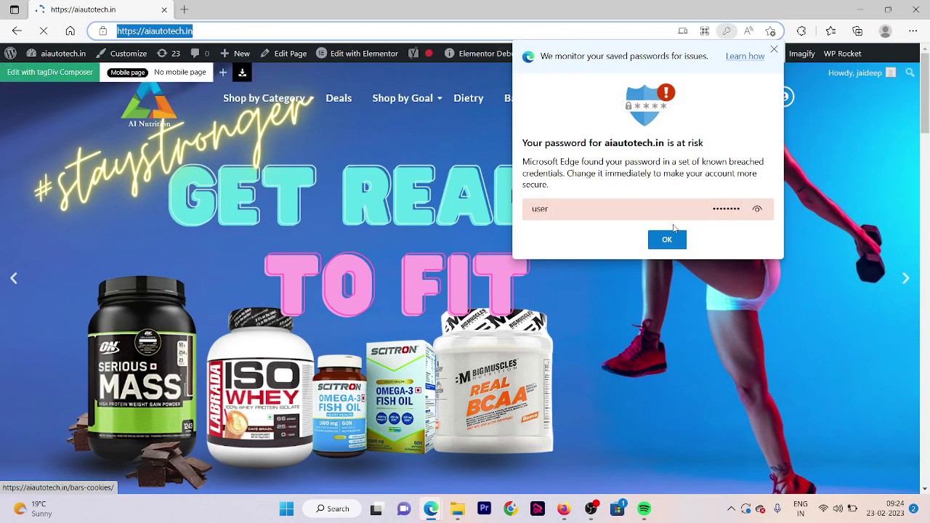
click(664, 242)
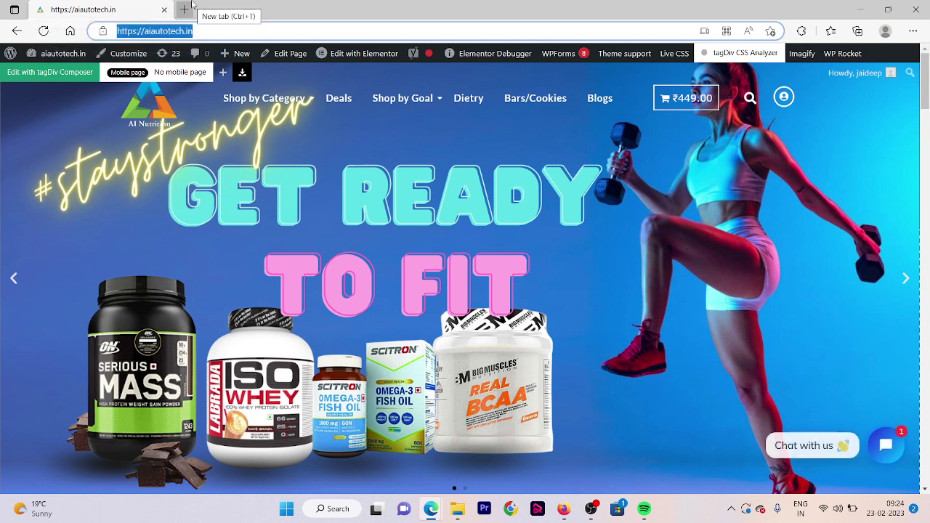
Open owlin.in in a new browser tab
click(190, 6)
text(owlin.in)
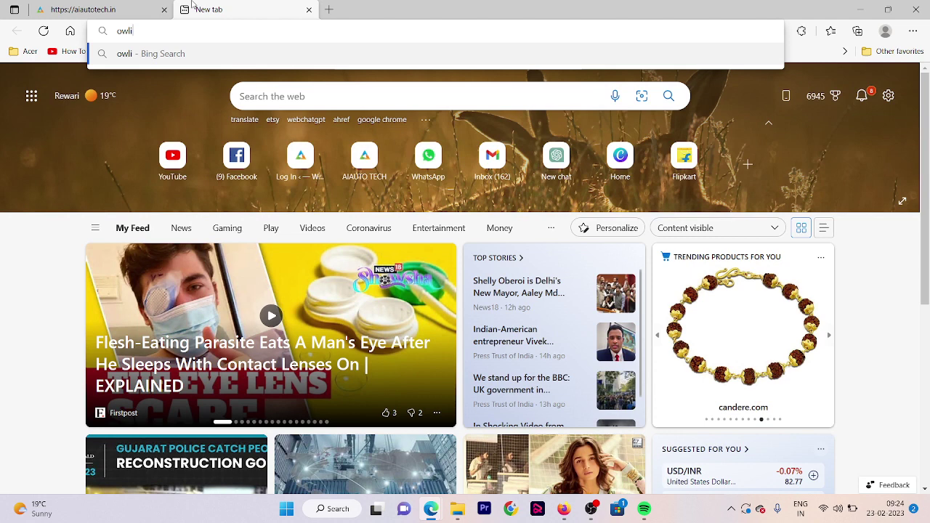
key(Return)
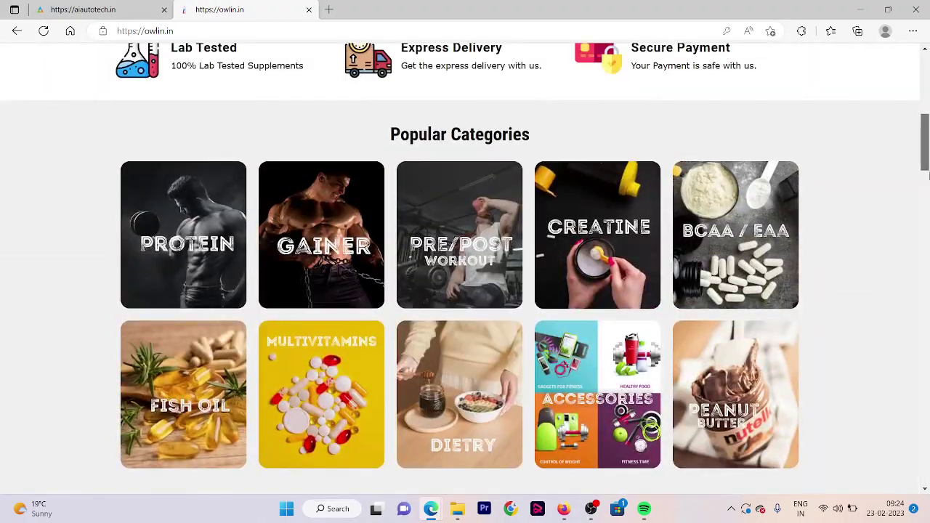
Glance at the aiautotech.in tab, then scroll through the owlin.in homepage and select its address
click(109, 9)
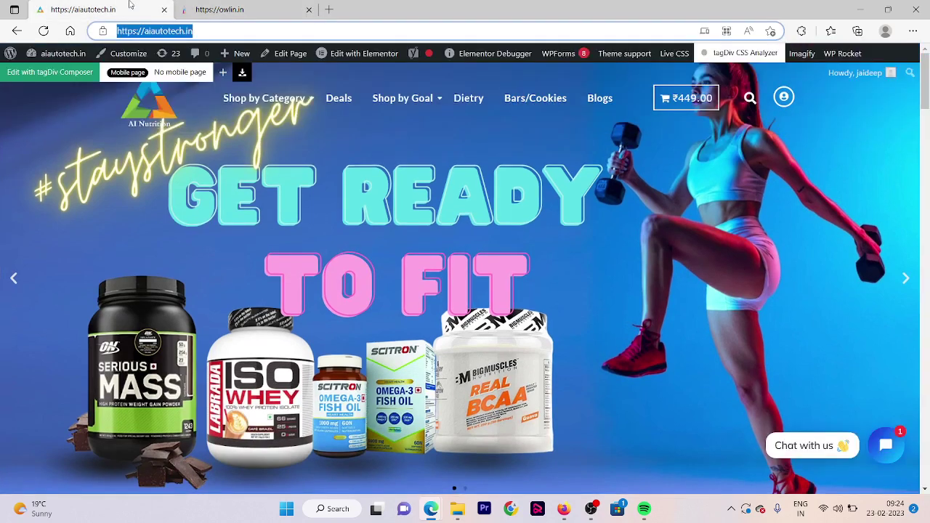
click(280, 6)
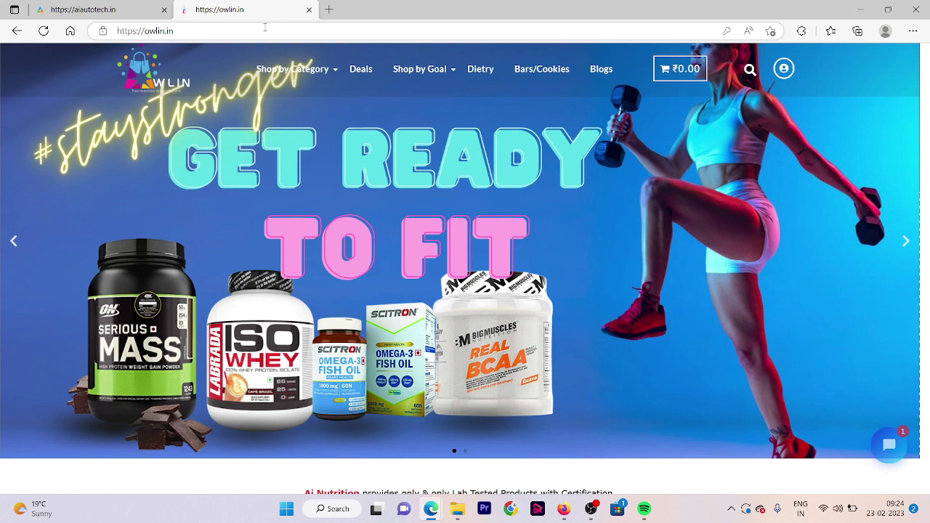
scroll(928, 195, down, 5)
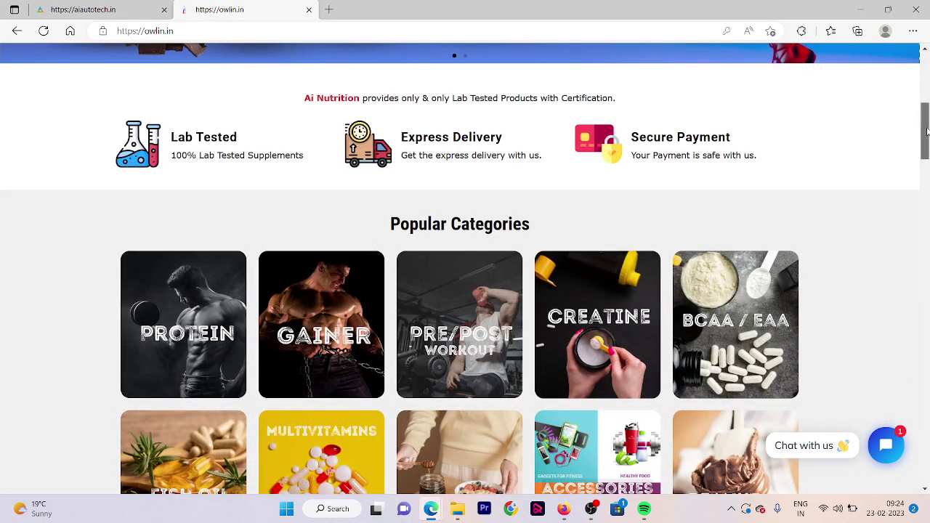
scroll(927, 145, down, 2)
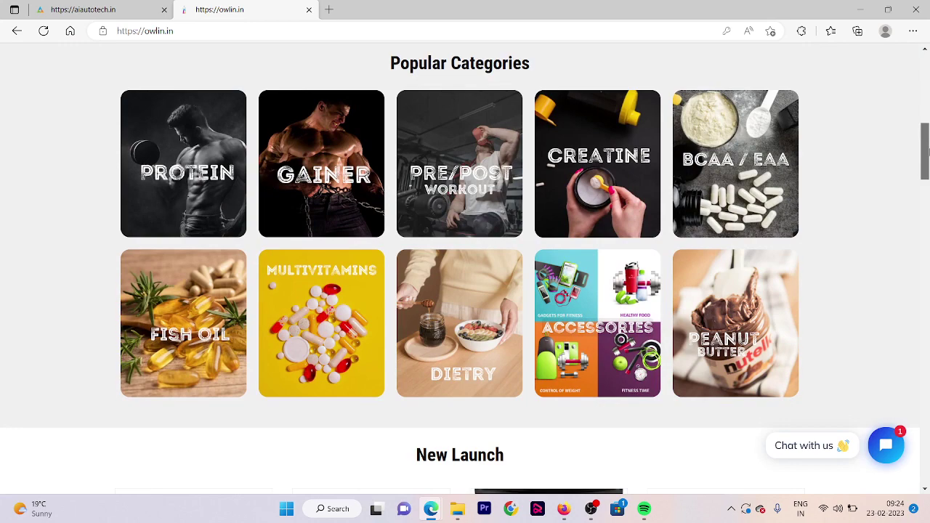
scroll(600, 55, down, 3)
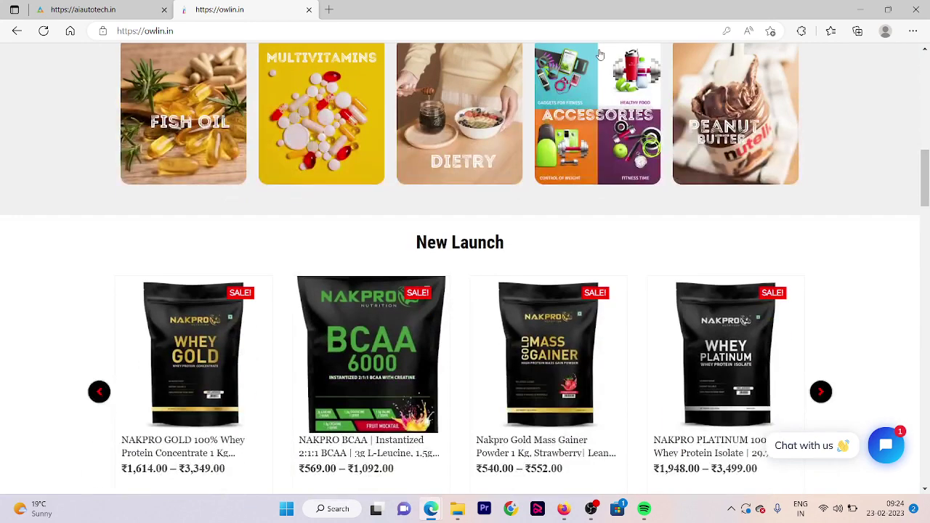
click(460, 31)
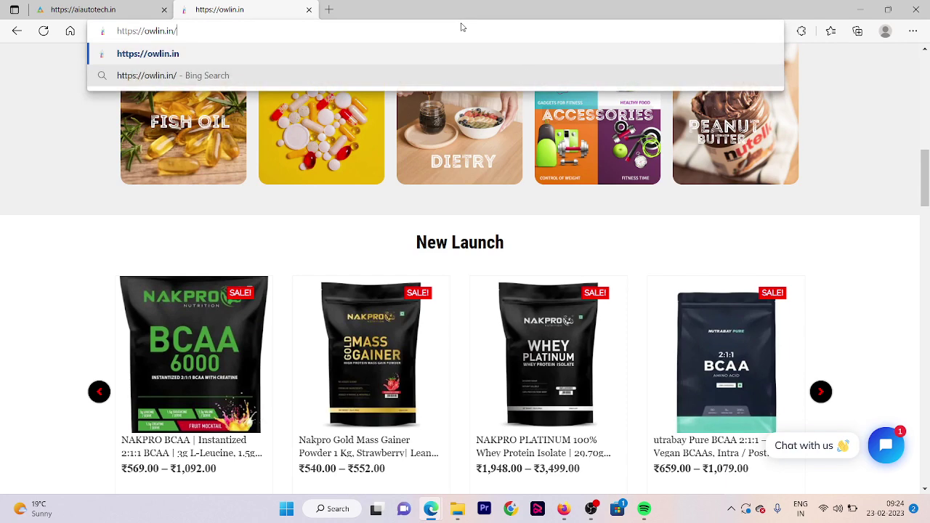
Go to owlin.in/wp-admin and submit the admin login form
text(wp-admin)
key(Return)
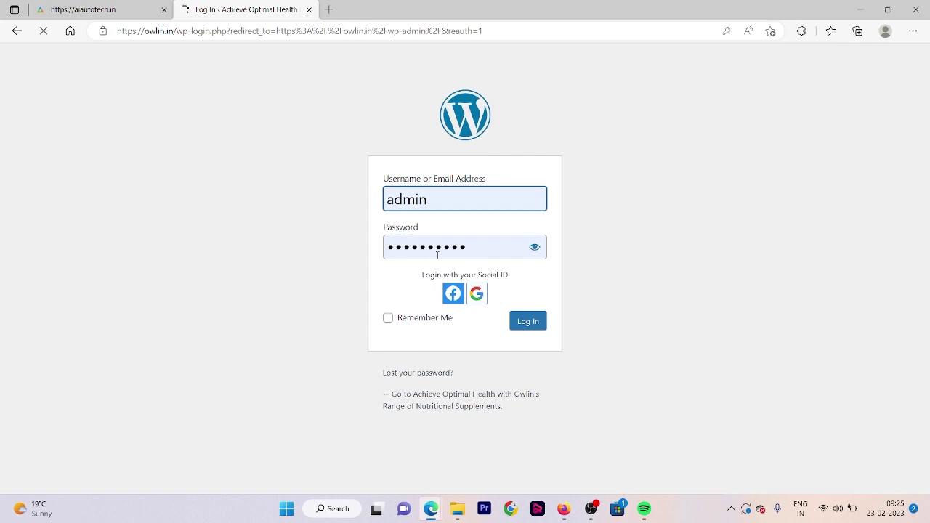
key(Return)
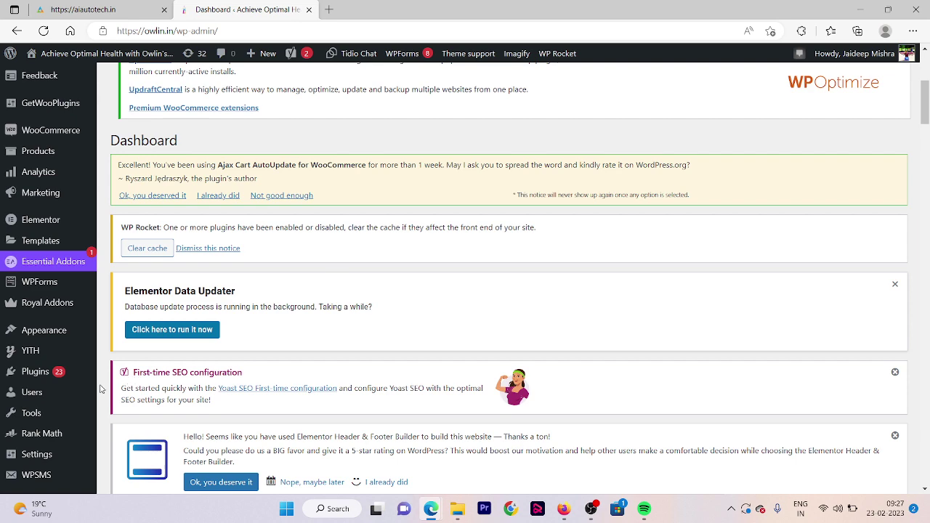
Bring up the Upload Plugin form on the Add New Plugins page
mouse_move(67, 383)
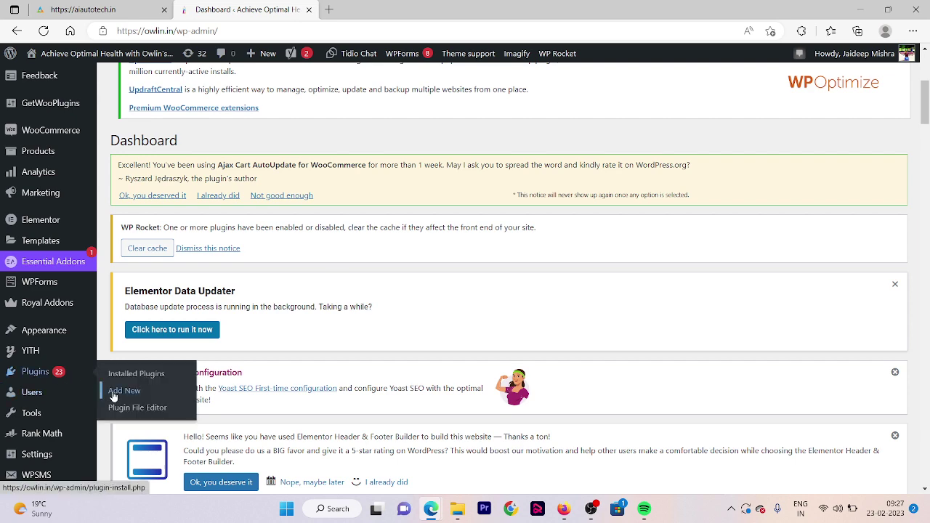
click(114, 392)
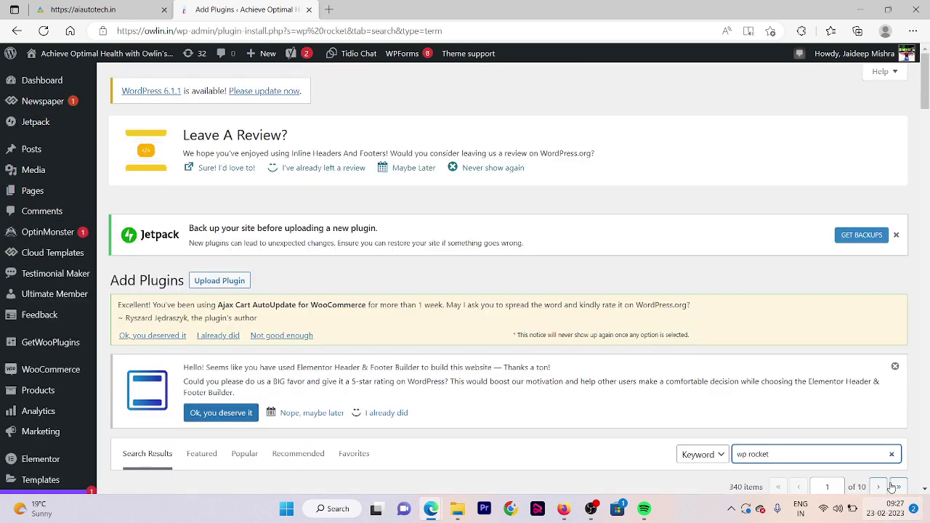
click(892, 454)
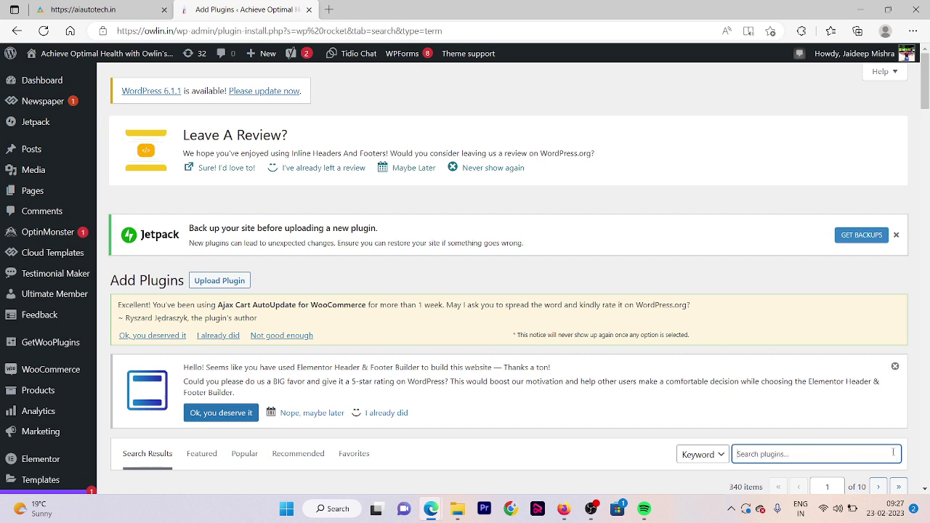
click(223, 286)
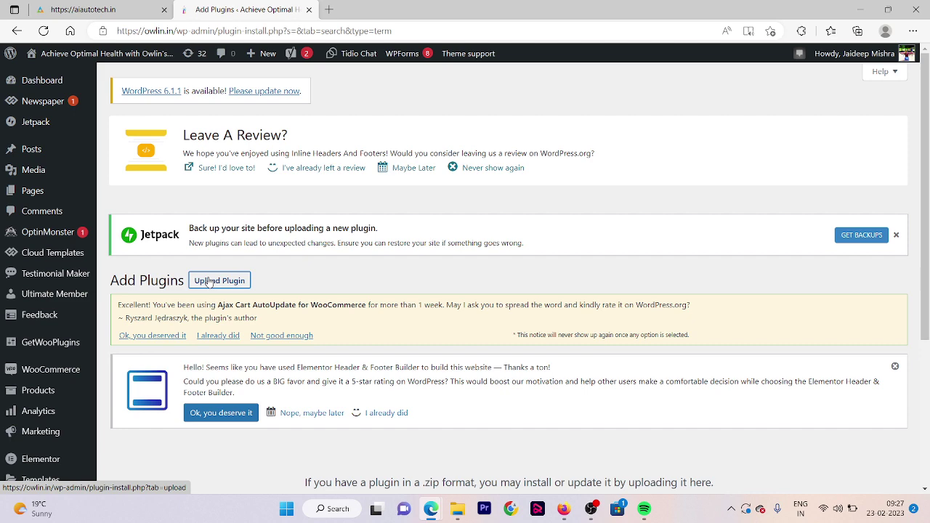
scroll(928, 182, down, 5)
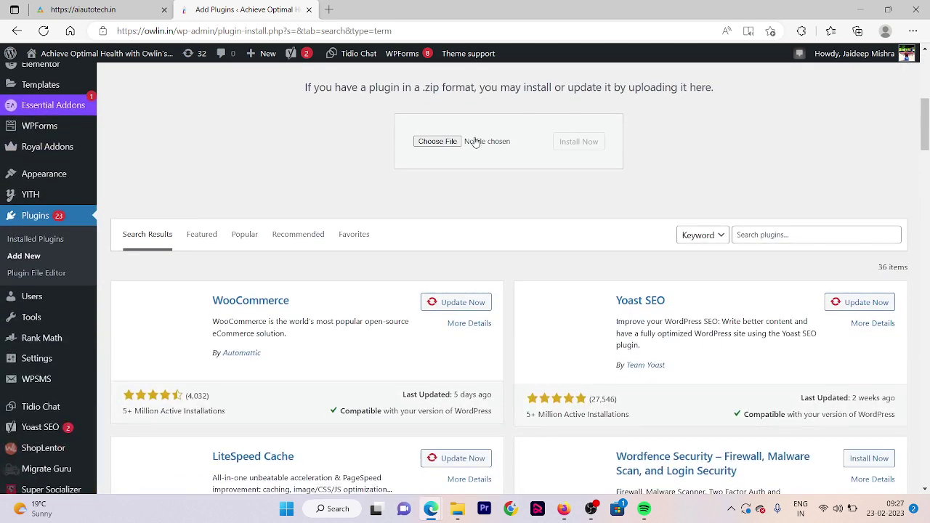
Choose wp-rocket (1).zip from Downloads and install it
click(438, 142)
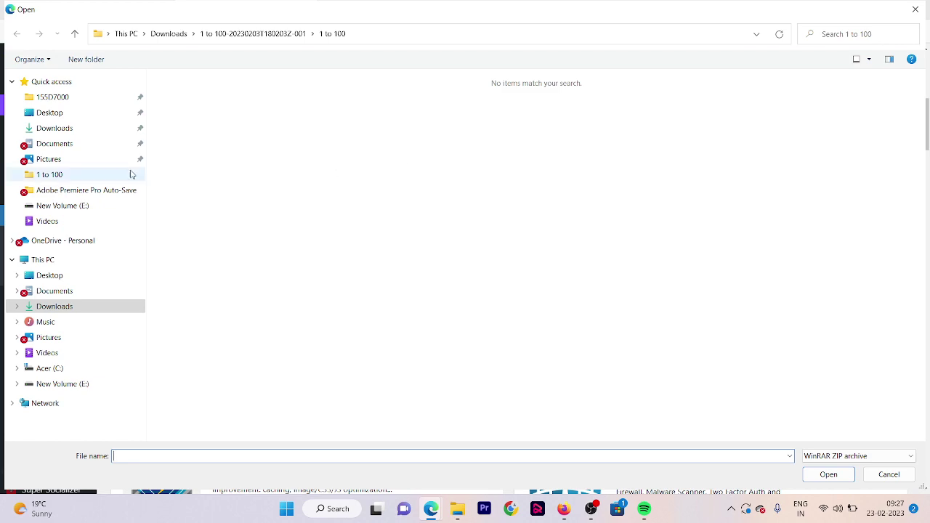
click(54, 306)
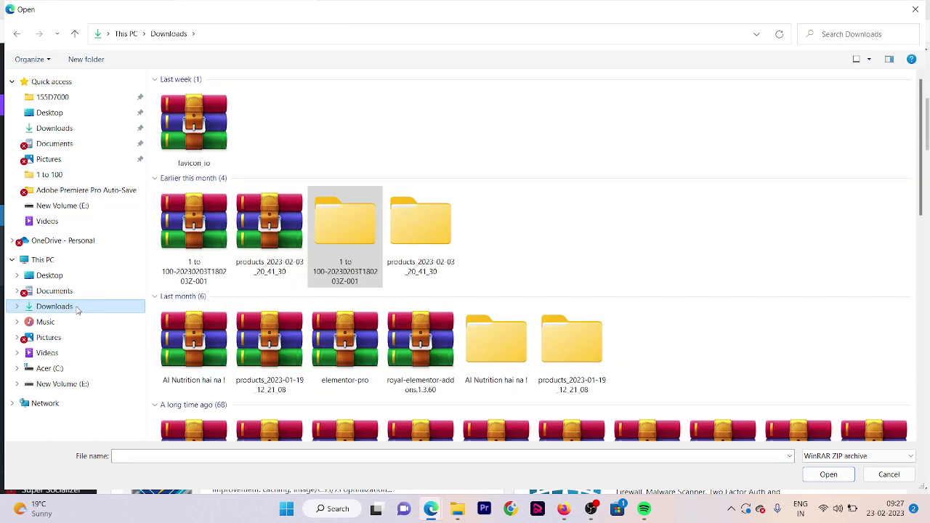
scroll(349, 291, down, 3)
double_click(357, 293)
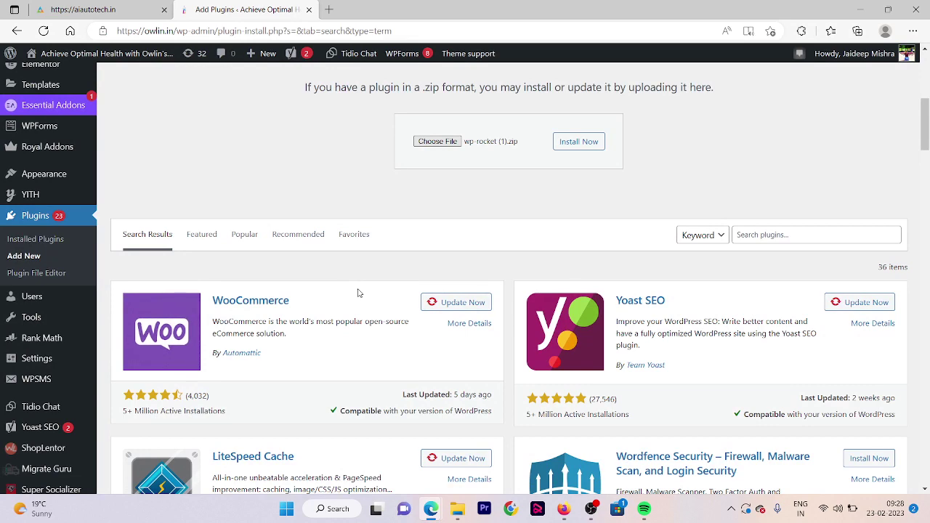
click(578, 143)
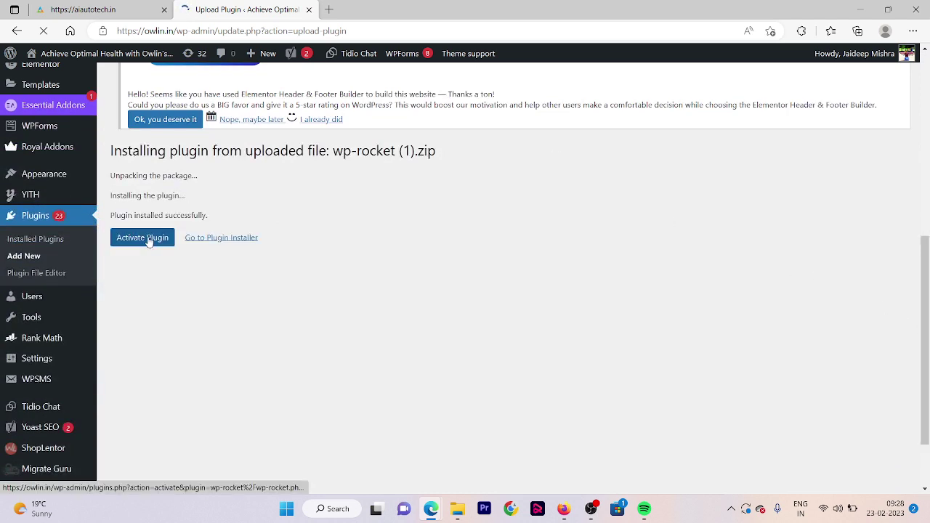
Activate WP Rocket and open its Settings link from the Installed Plugins list
click(149, 240)
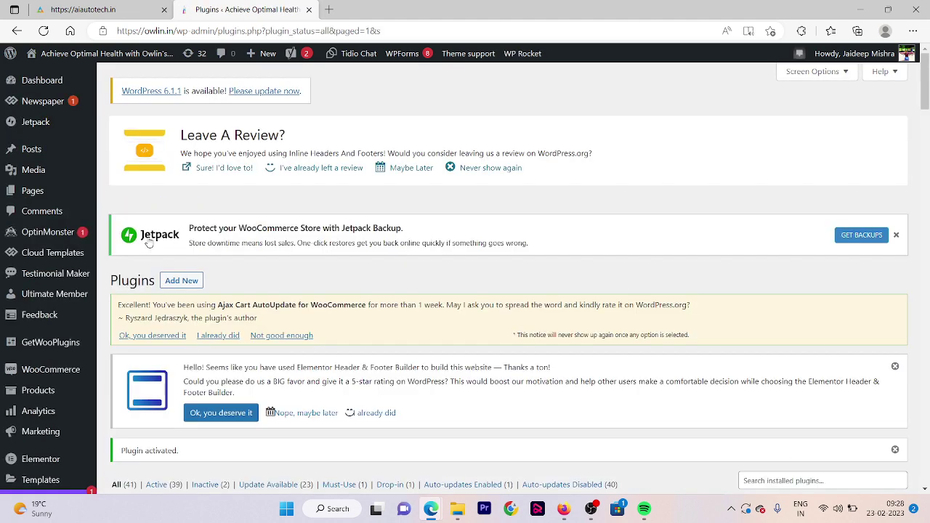
scroll(148, 243, down, 20)
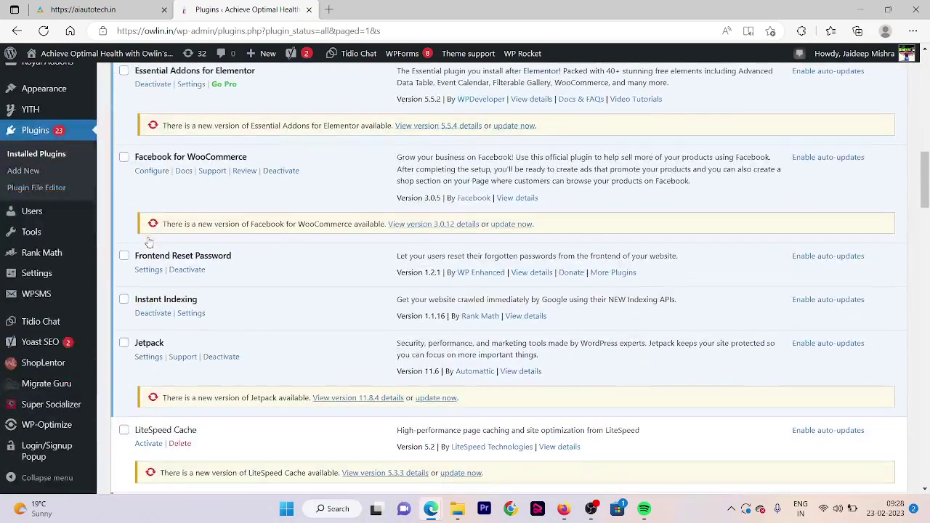
click(146, 347)
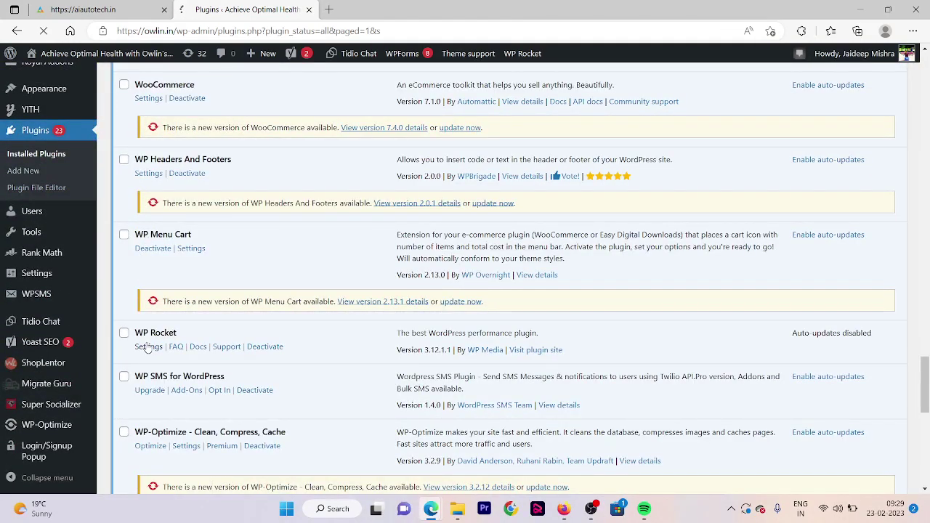
On the Cache tab, enable mobile caching, set lifespan to 1 Days, and save
scroll(147, 347, down, 6)
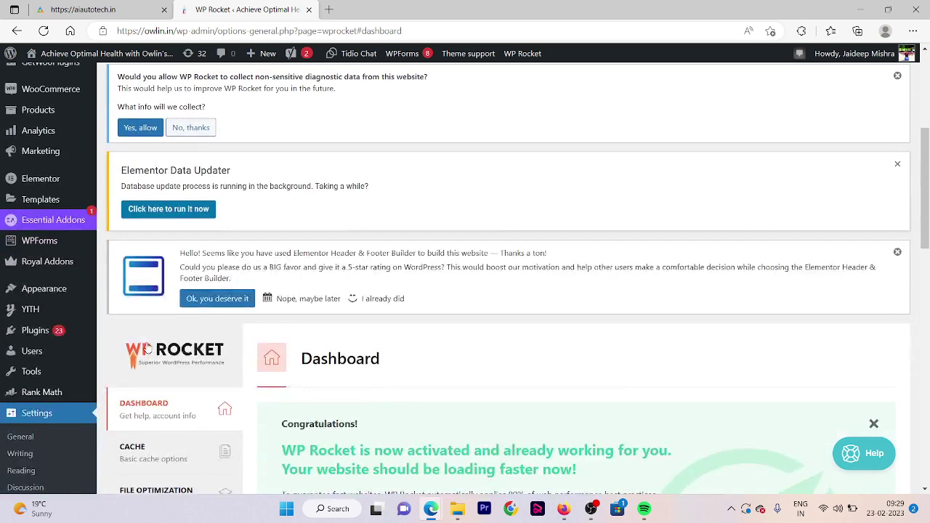
scroll(148, 347, down, 3)
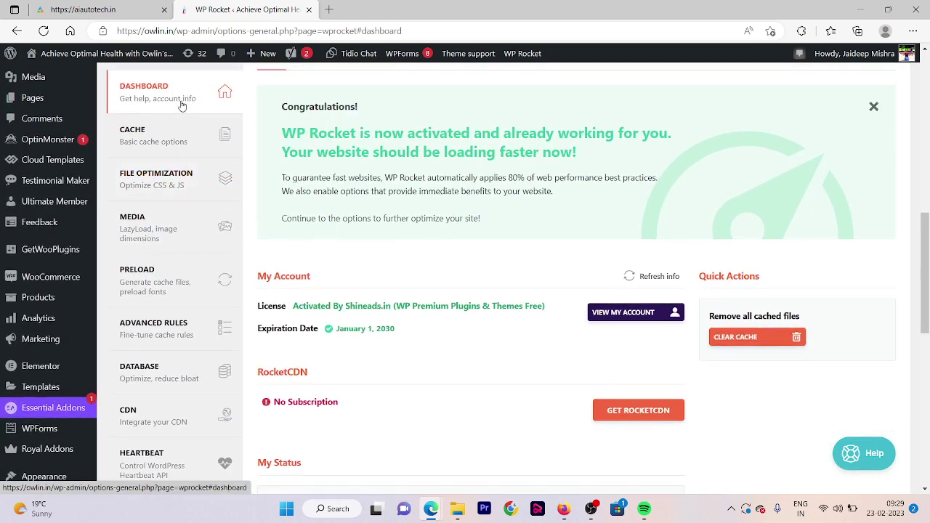
click(184, 141)
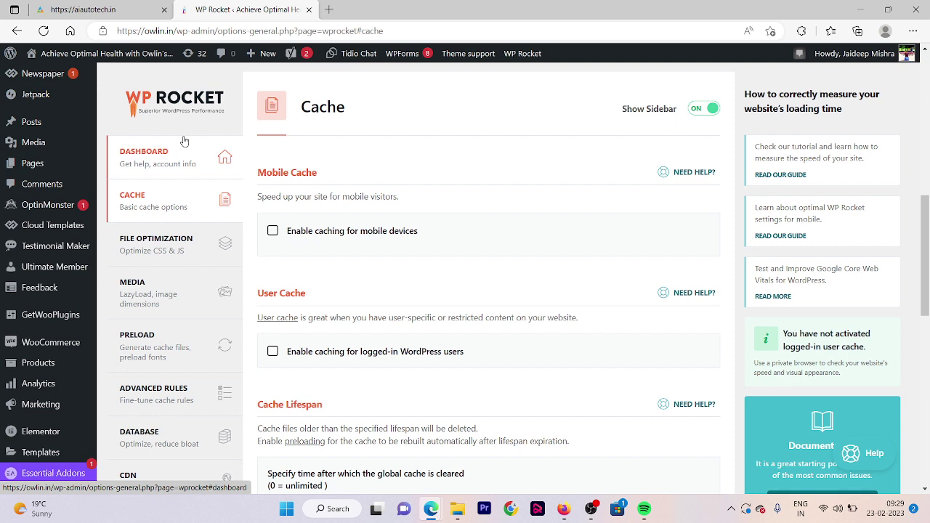
click(271, 231)
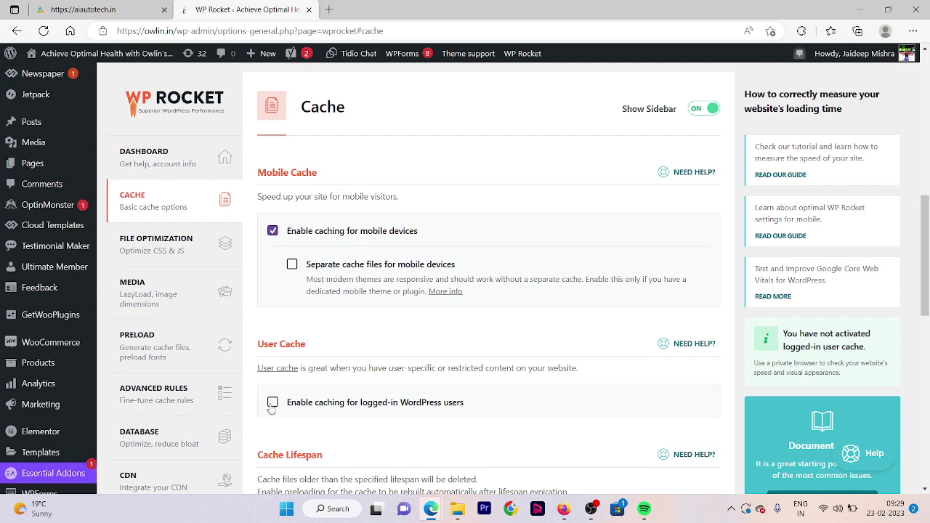
scroll(272, 408, down, 3)
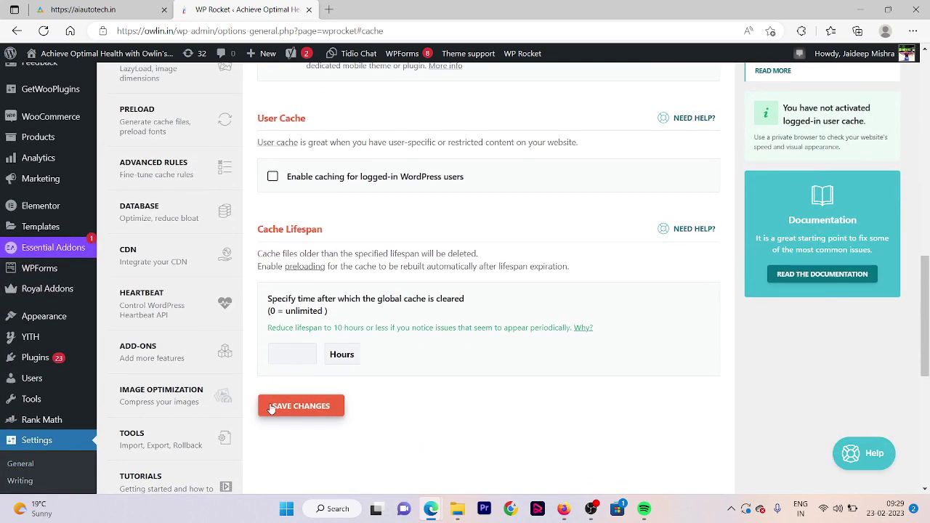
click(291, 353)
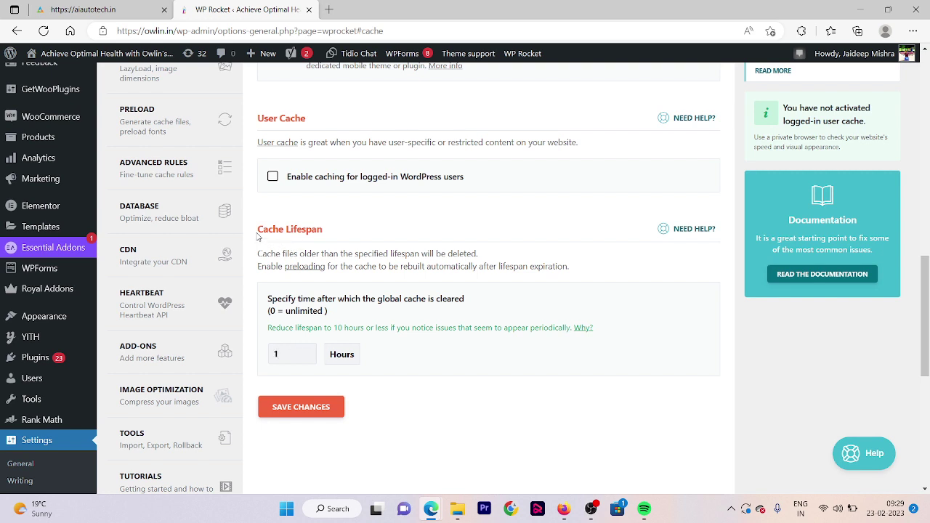
drag(257, 236, 345, 241)
click(343, 354)
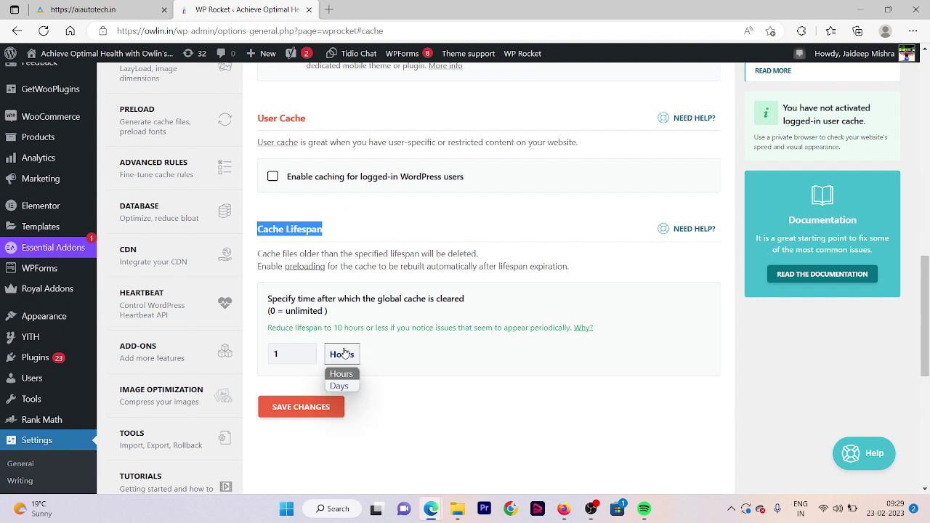
click(338, 385)
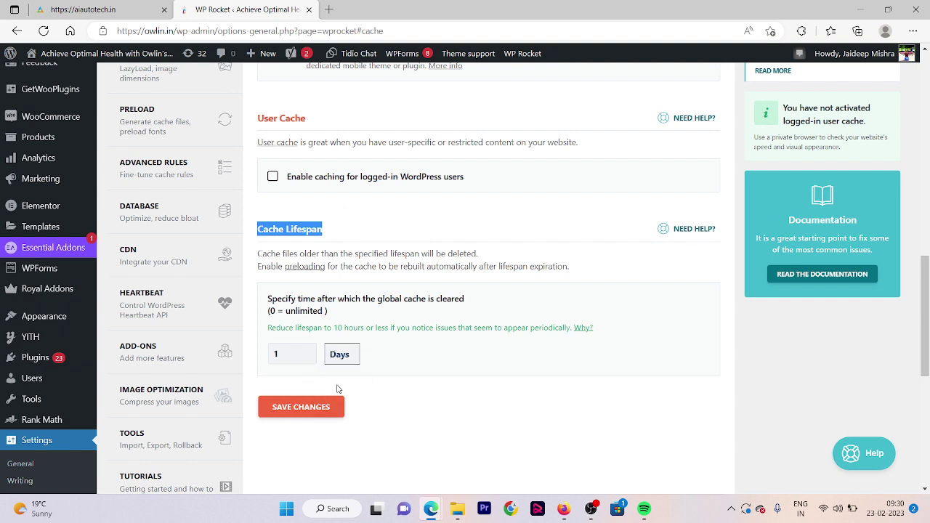
click(312, 409)
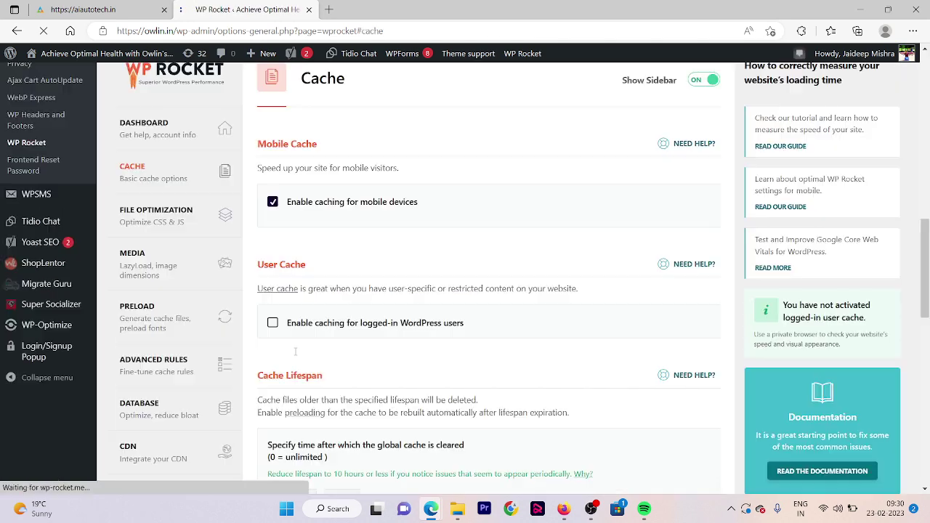
Turn on Minify CSS files, accept the warning, and save the File Optimization settings
scroll(296, 351, down, 8)
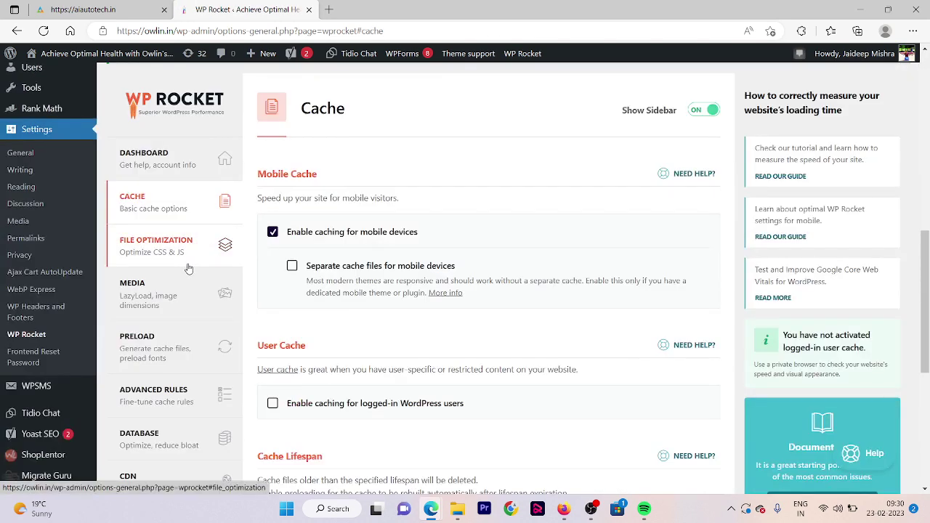
click(222, 251)
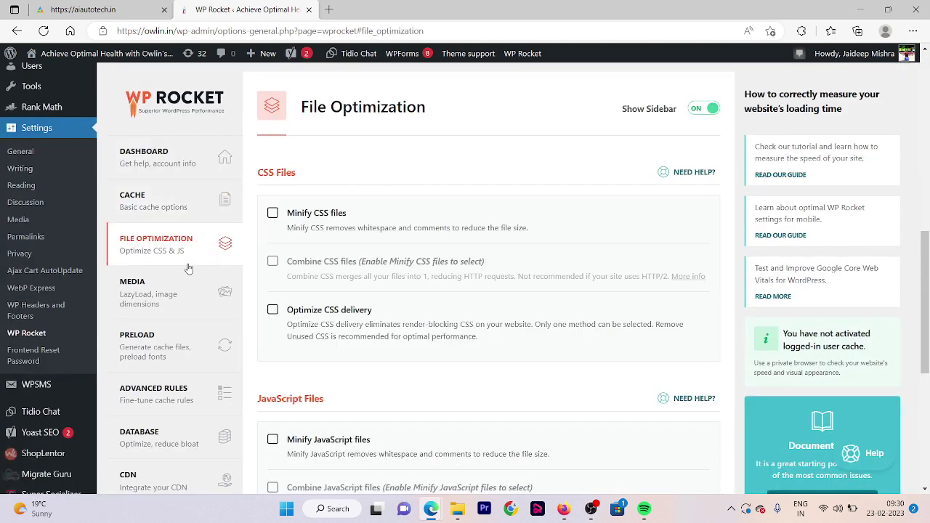
click(275, 215)
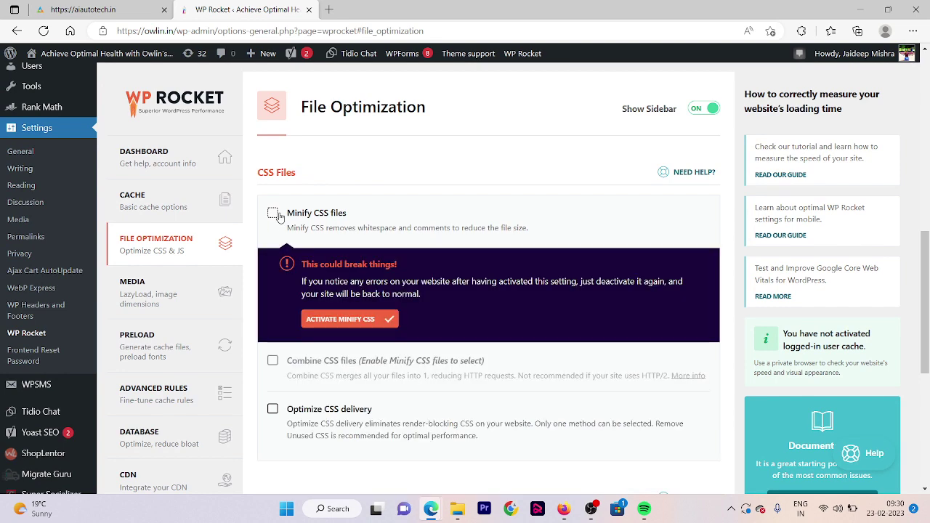
click(343, 319)
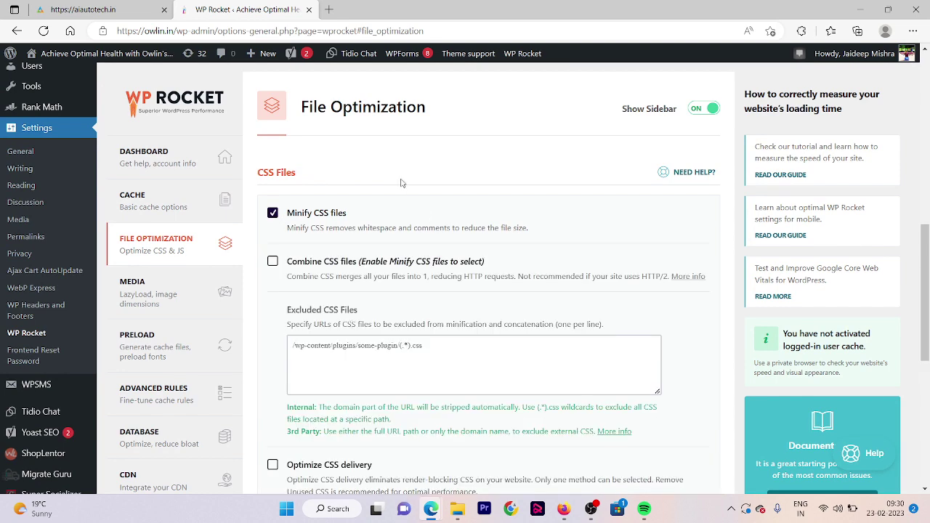
scroll(401, 183, down, 4)
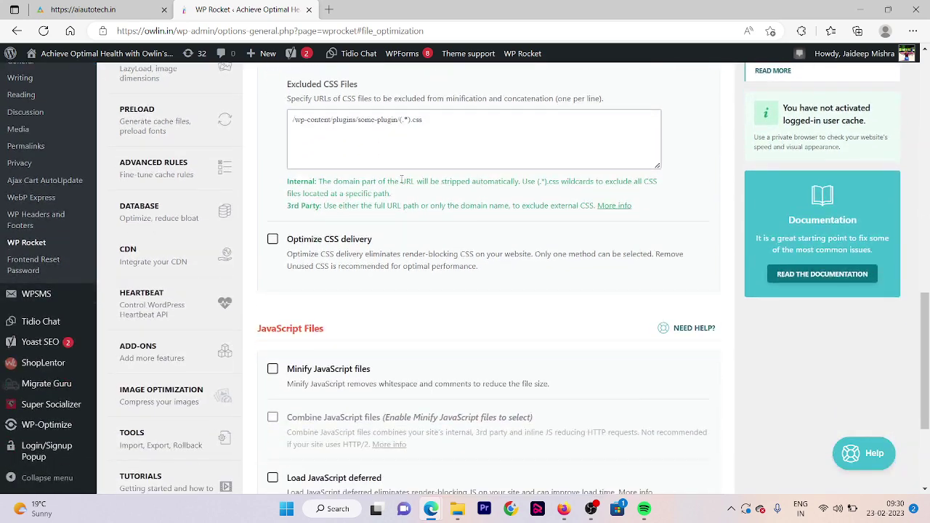
scroll(400, 247, down, 1)
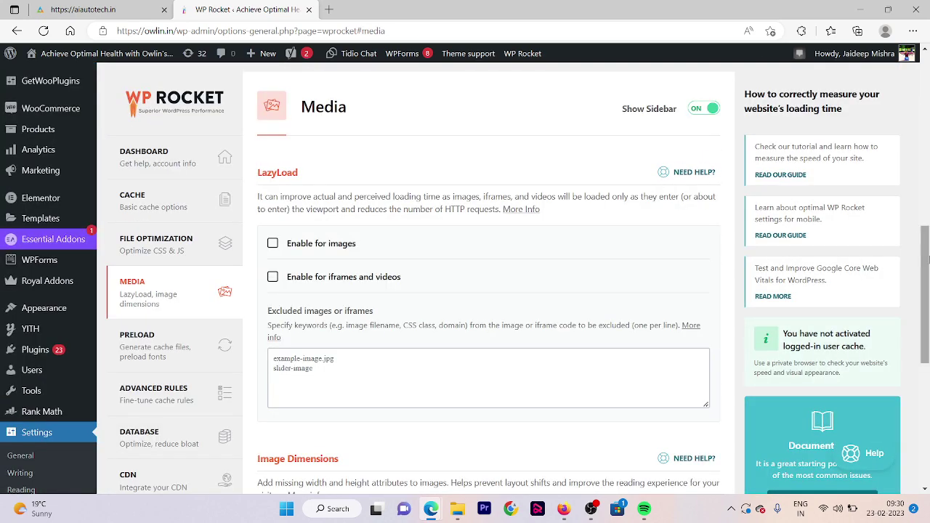
drag(926, 258, 926, 347)
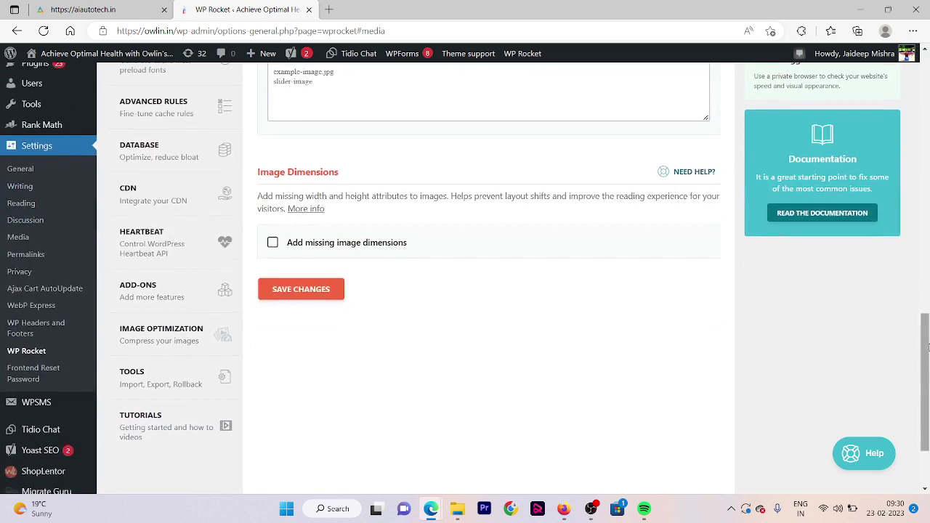
click(301, 288)
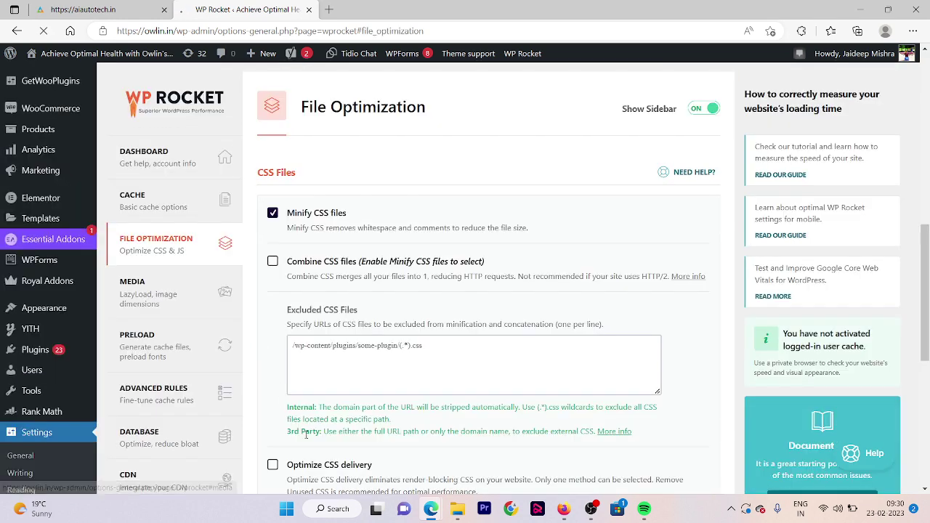
click(193, 238)
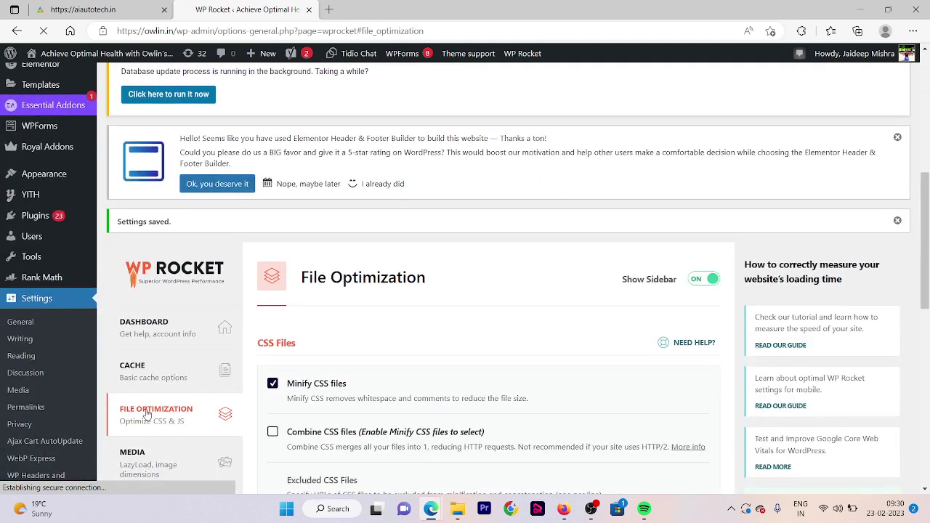
Enable LazyLoad for images and iframes, YouTube preview images, and missing image dimensions, then save
click(138, 465)
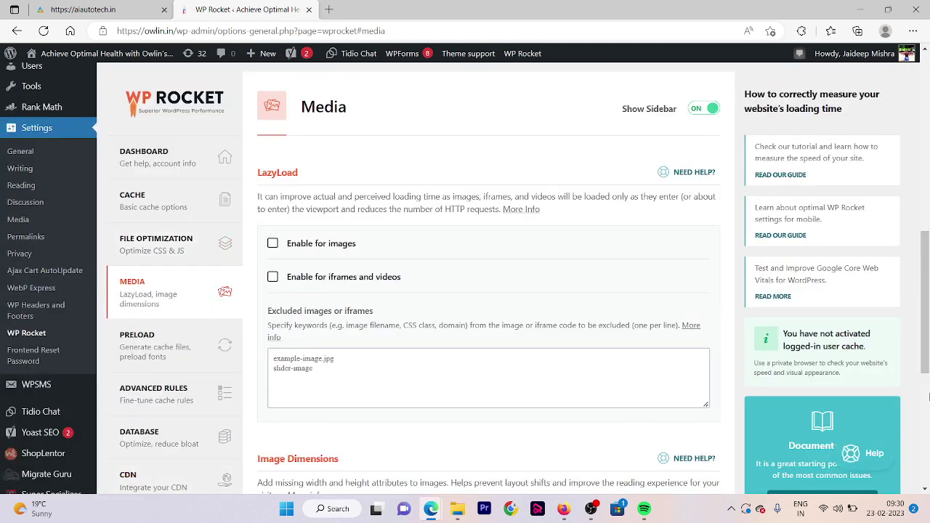
click(273, 235)
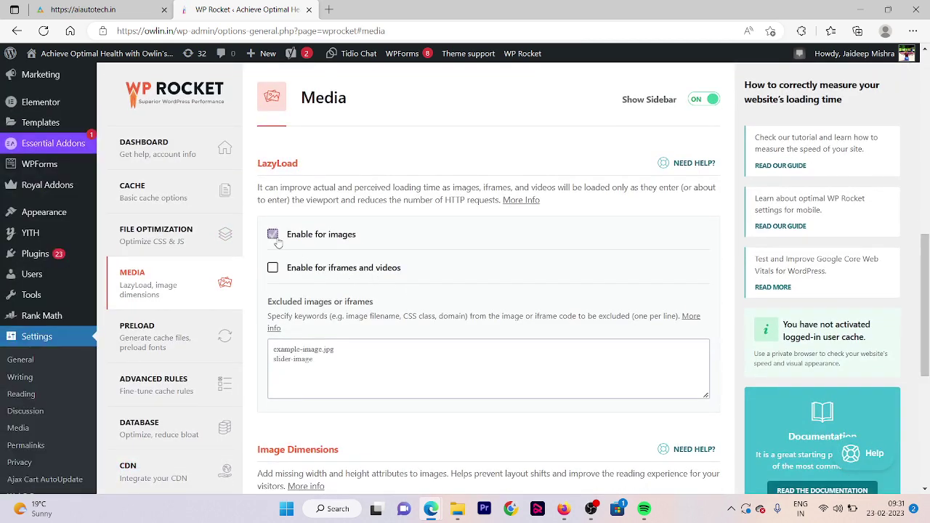
click(270, 269)
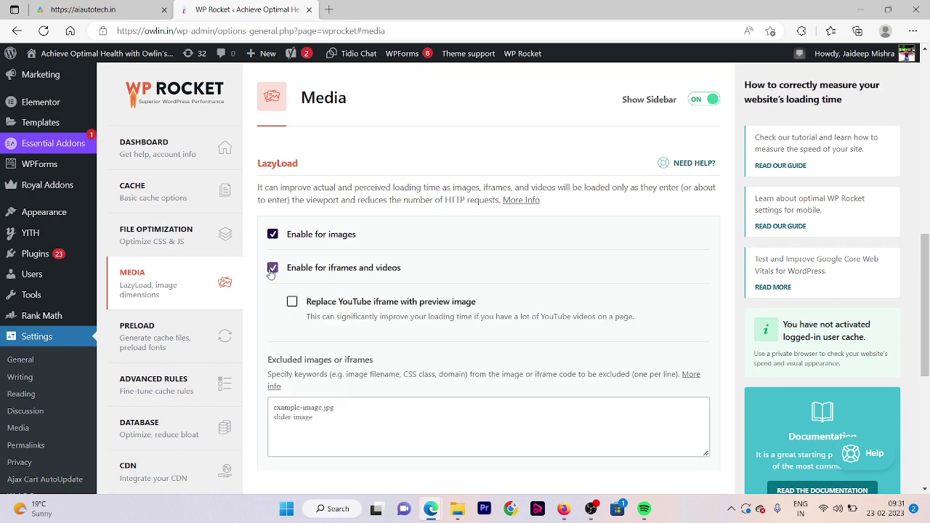
click(292, 301)
drag(925, 266, 925, 361)
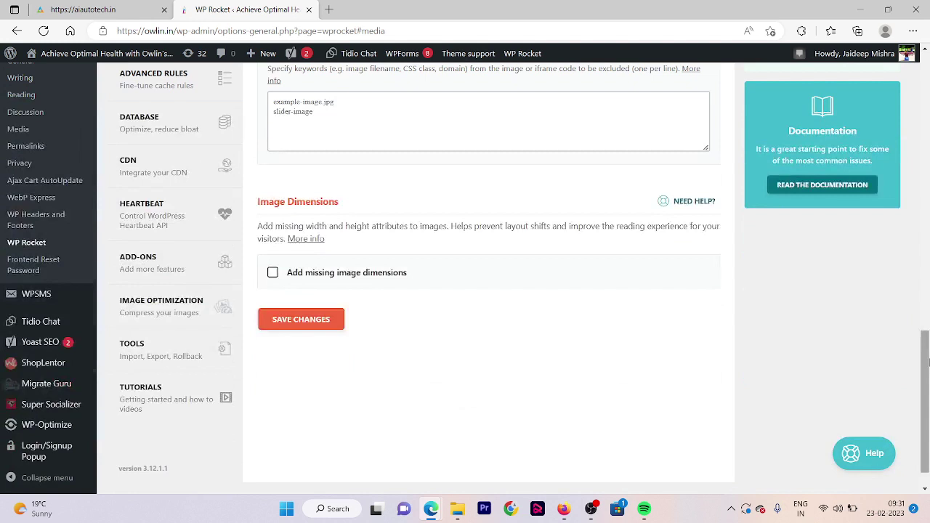
click(312, 318)
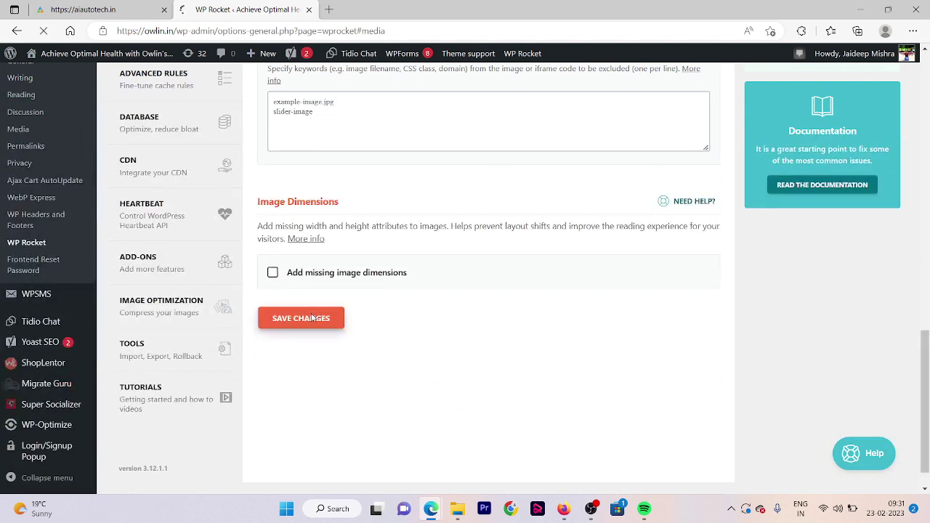
click(272, 348)
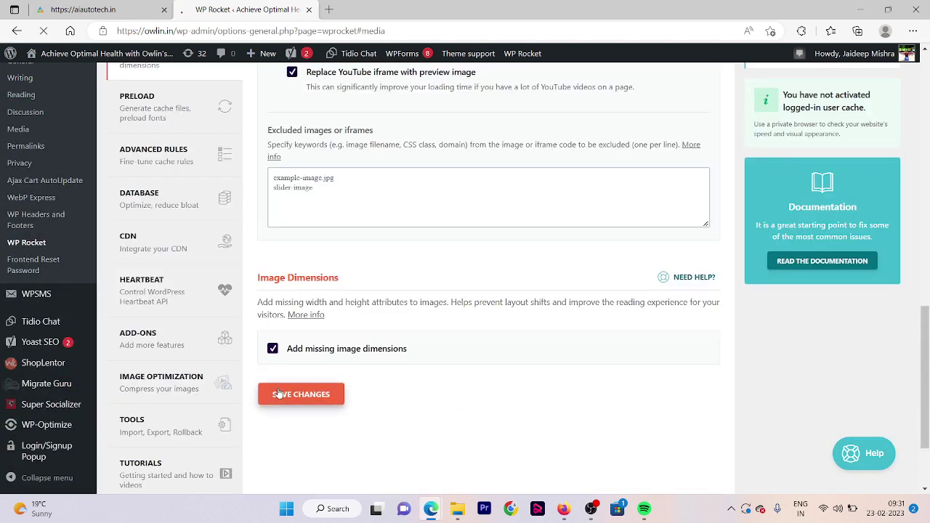
Enter //owlin.in in the Preload tab's URLs to prefetch box
click(179, 122)
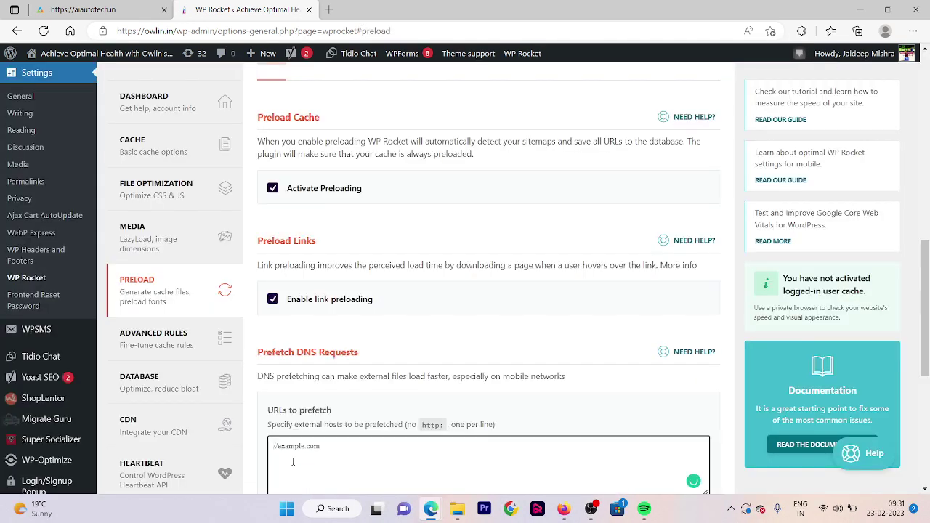
text(//owlin.in)
scroll(922, 319, down, 5)
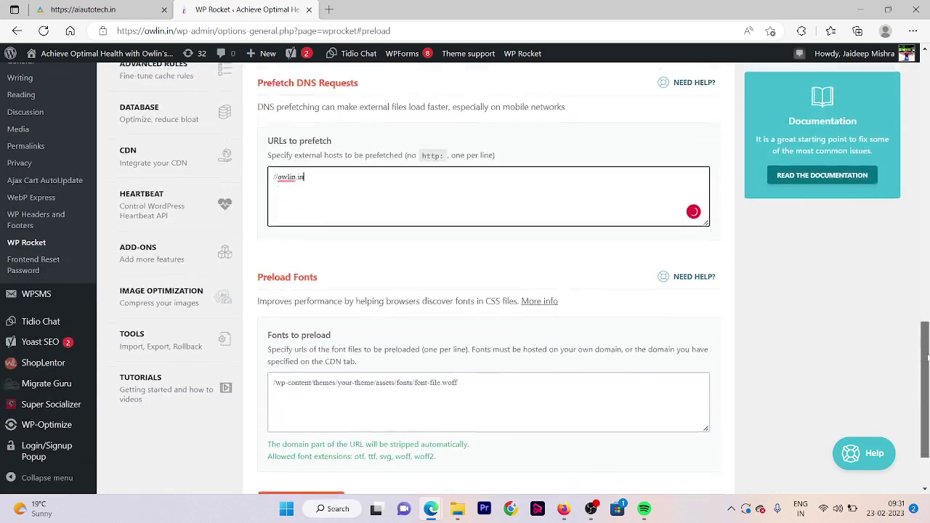
scroll(926, 356, down, 1)
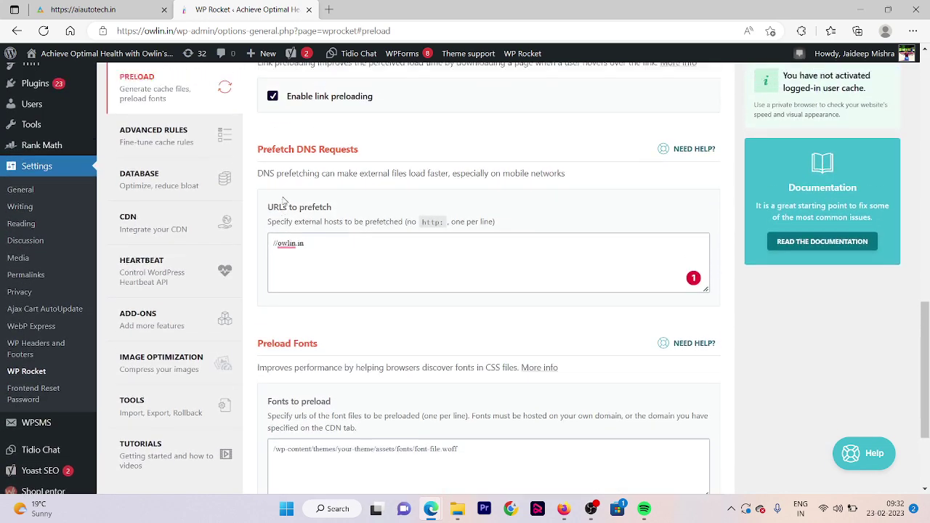
scroll(283, 201, up, 1)
Look through the Advanced Rules, Database, CDN and Image Optimization tabs
click(183, 244)
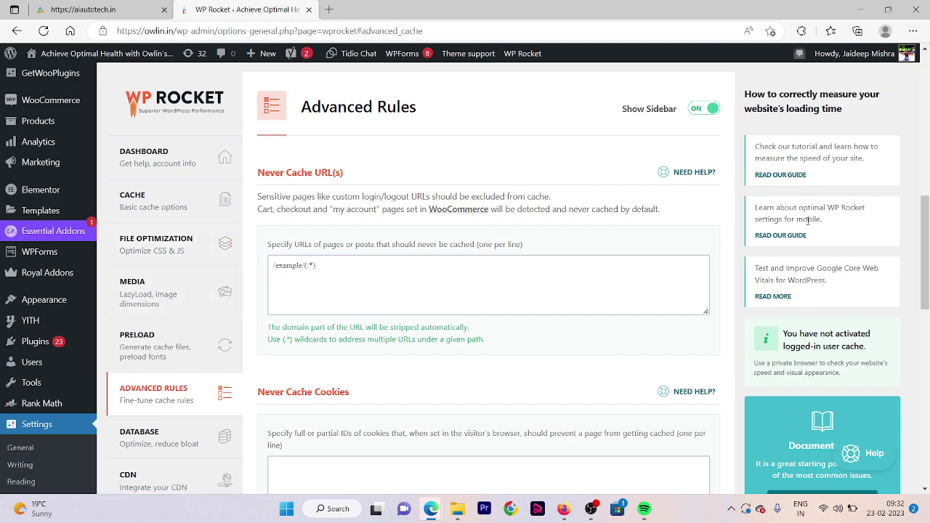
drag(925, 221, 926, 315)
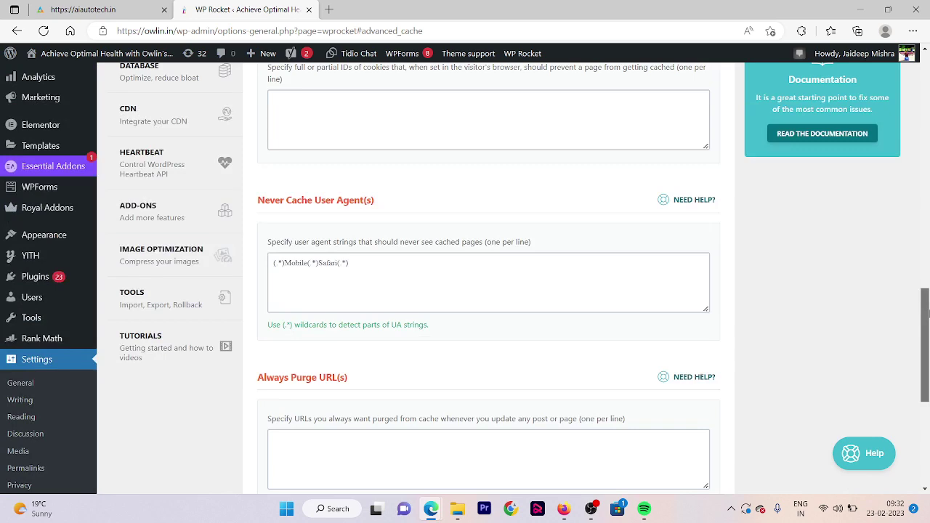
click(221, 76)
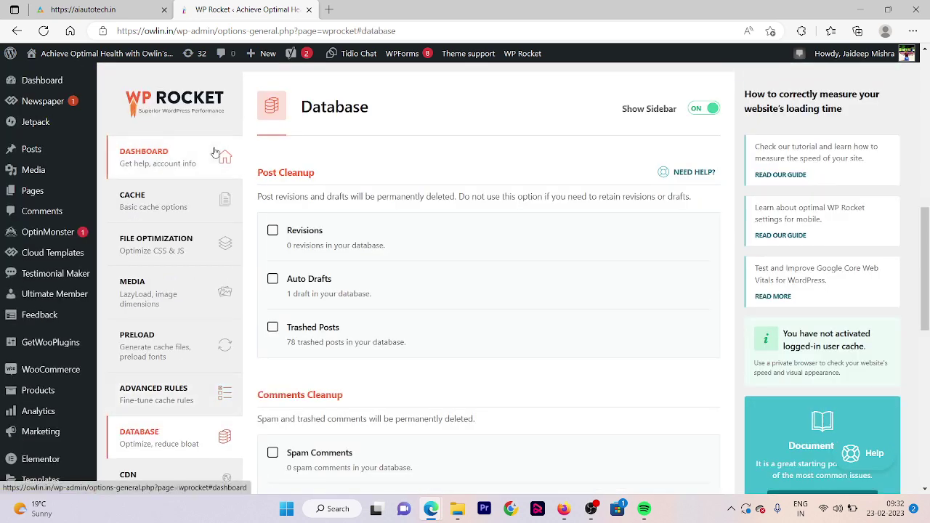
click(146, 476)
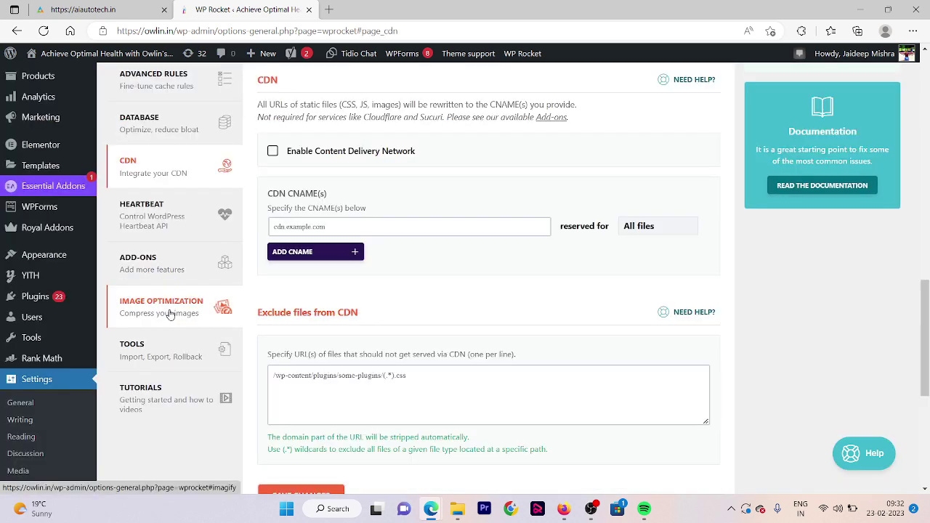
click(169, 314)
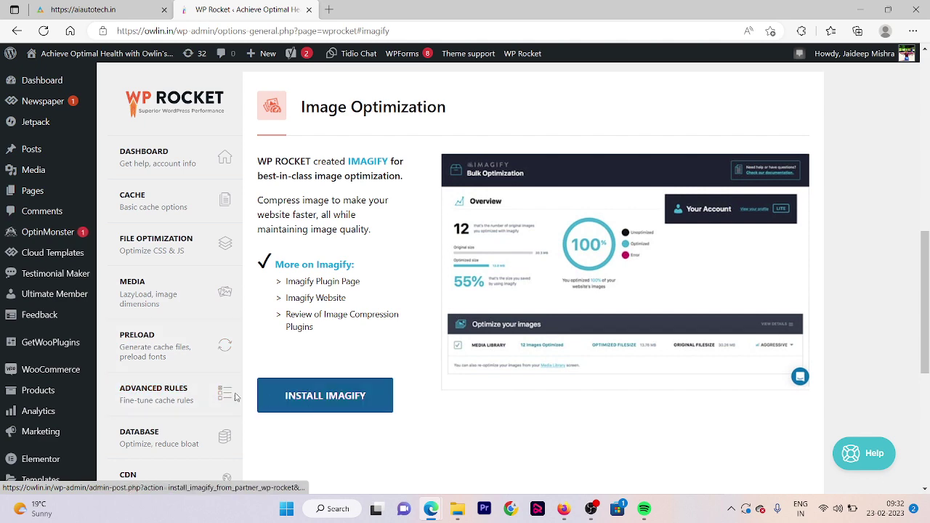
scroll(291, 414, down, 5)
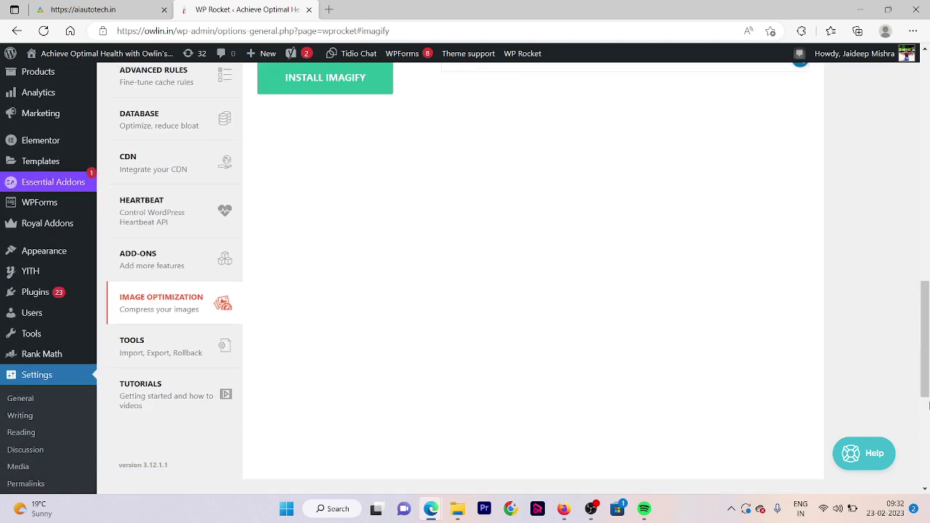
scroll(929, 406, down, 5)
scroll(929, 406, up, 8)
Go back through Advanced Rules to the Preload tab and save its settings
mouse_move(44, 290)
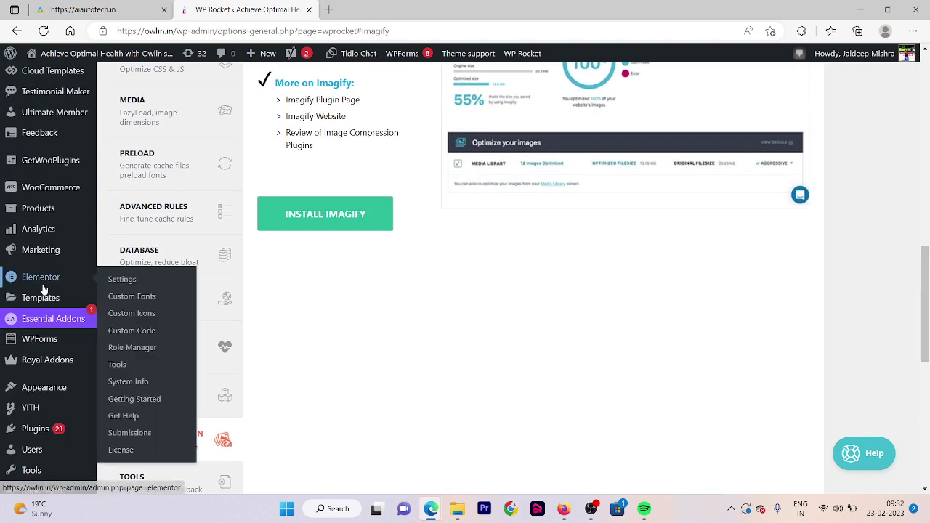
click(197, 227)
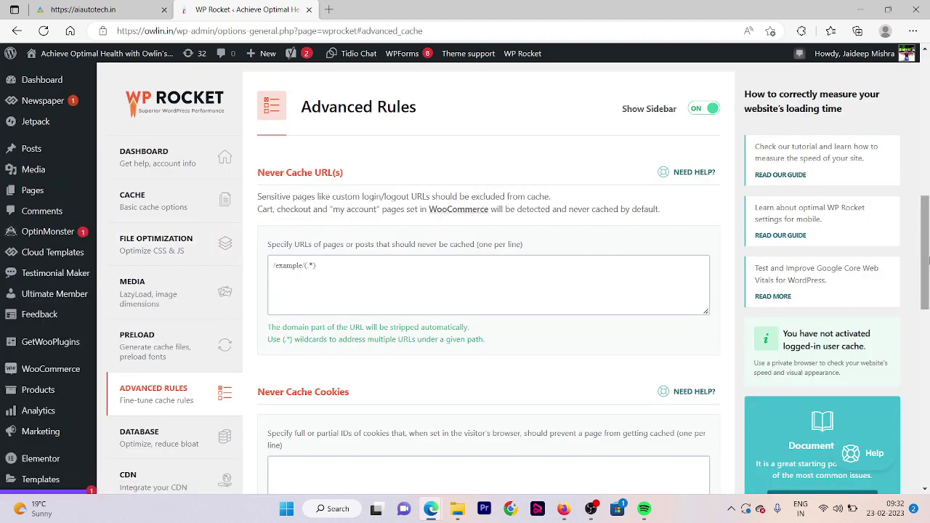
scroll(929, 260, down, 15)
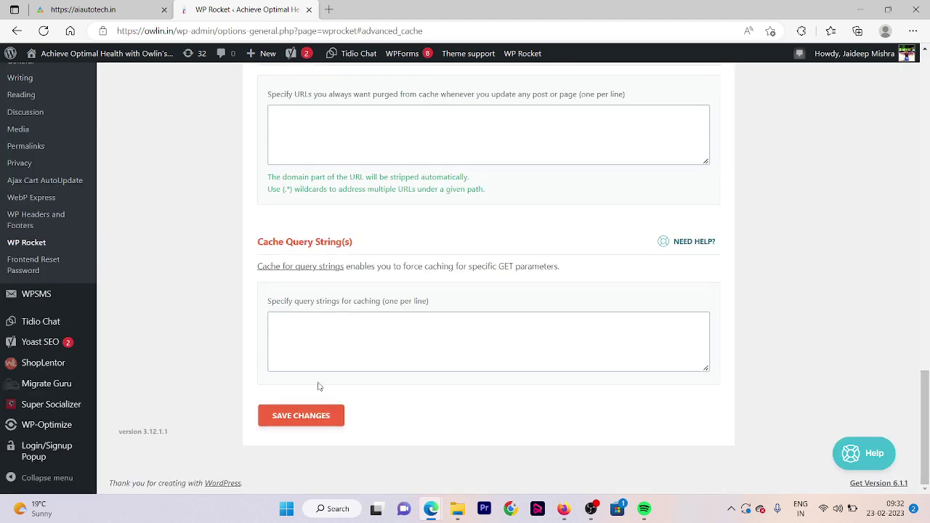
drag(924, 392, 929, 175)
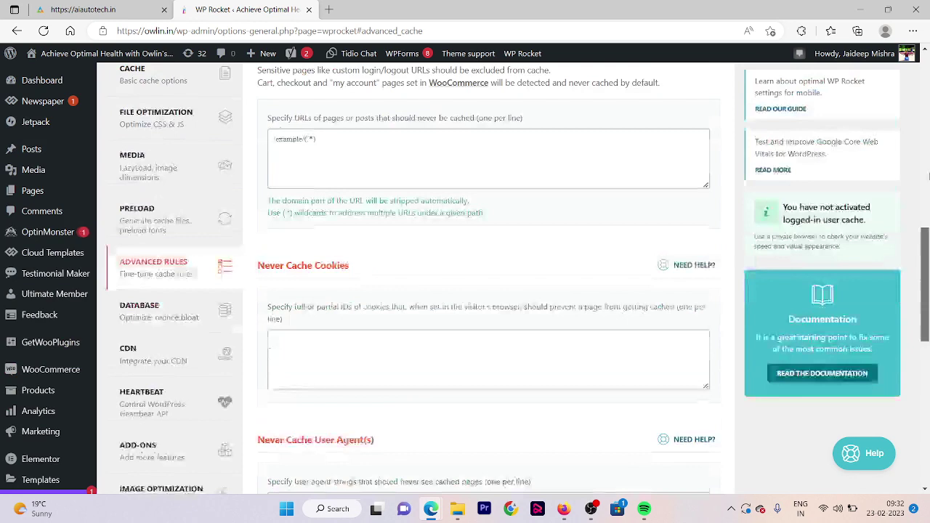
click(205, 355)
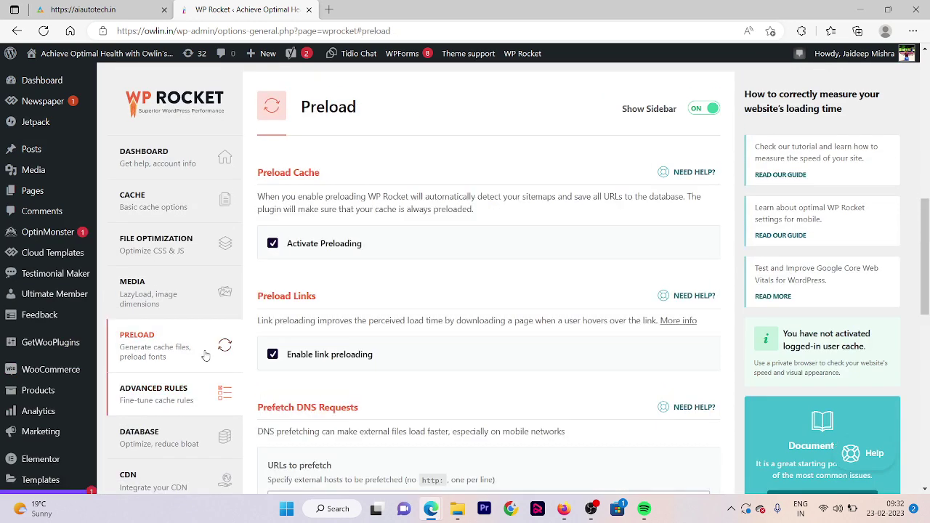
scroll(366, 397, down, 15)
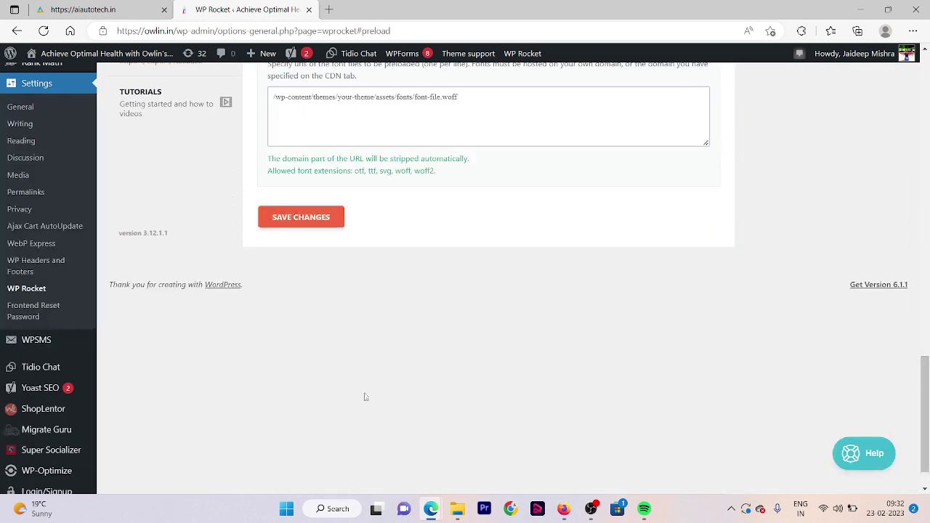
click(313, 216)
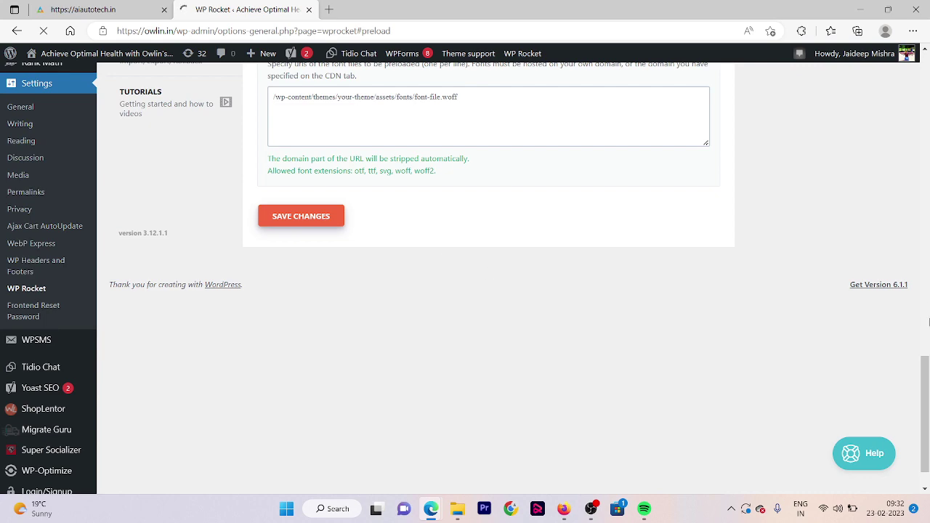
scroll(221, 443, down, 3)
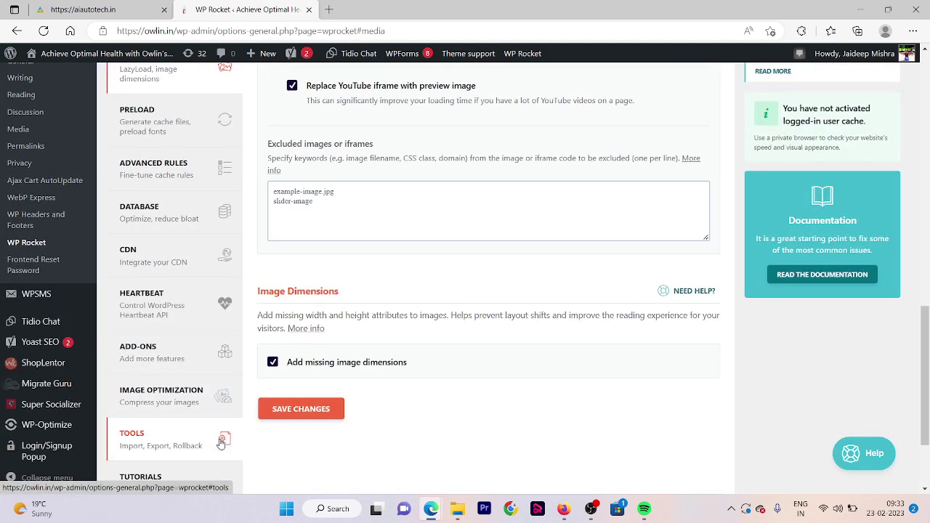
Install the Imagify plugin from WP Rocket's image optimization section
click(167, 396)
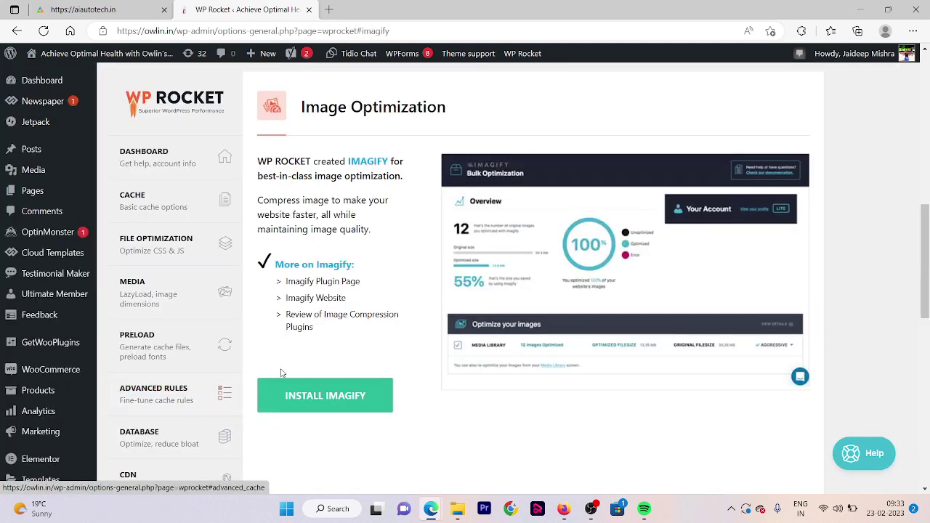
click(324, 401)
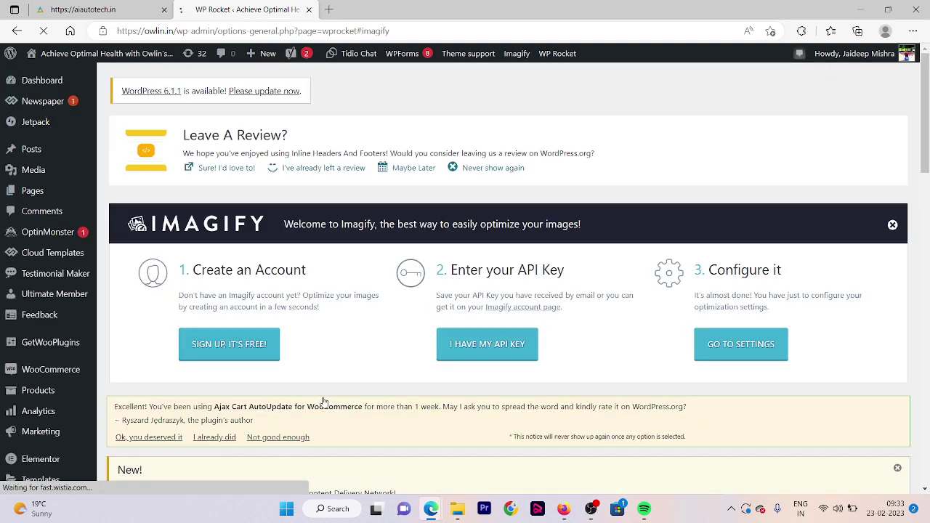
Sign up for a free Imagify account with your e-mail address and dismiss the confirmation
click(238, 352)
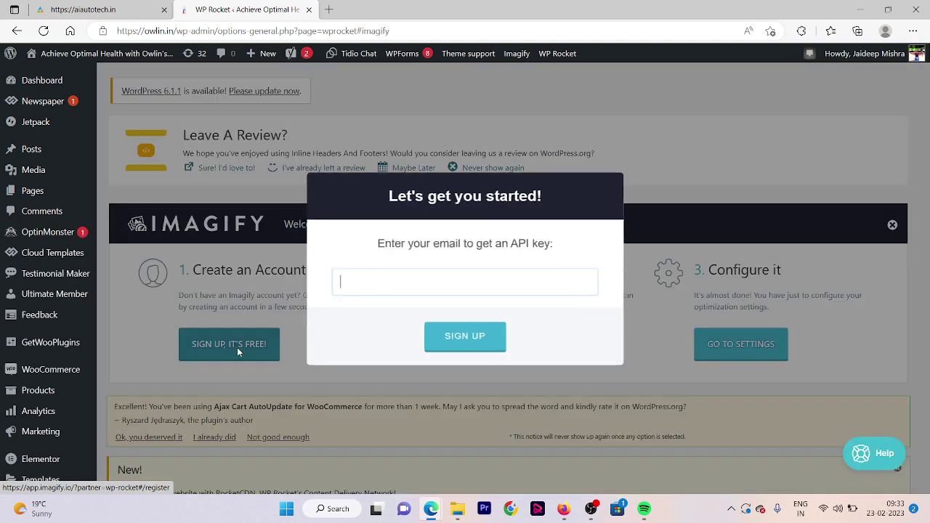
click(415, 286)
click(387, 272)
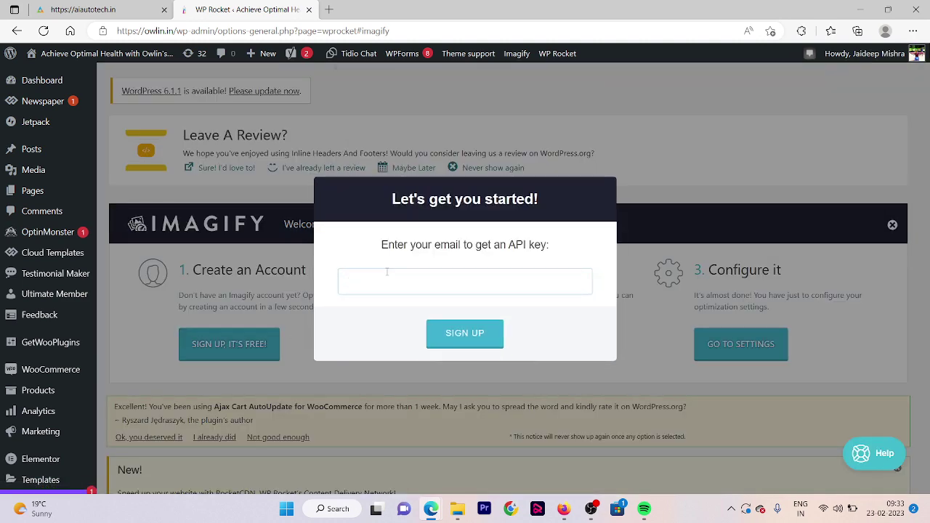
text(medi)
key(ctrl+a)
click(472, 331)
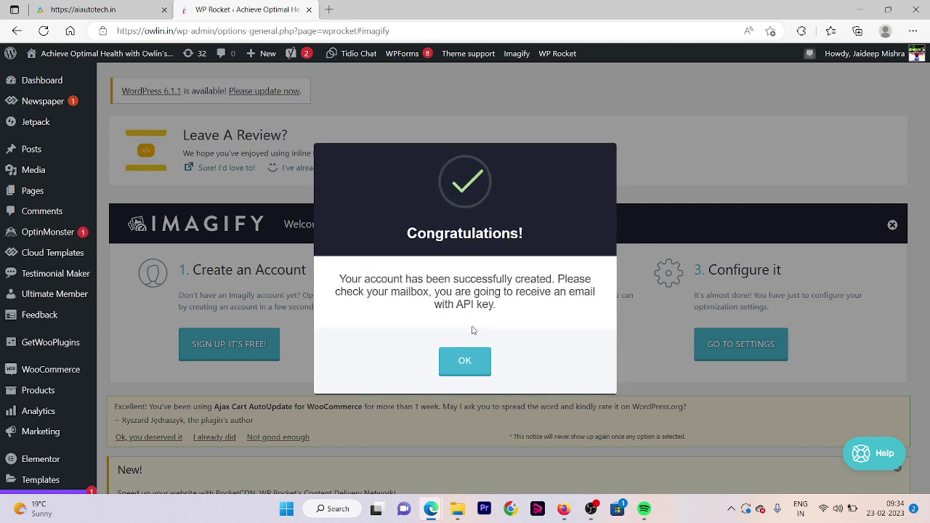
click(464, 361)
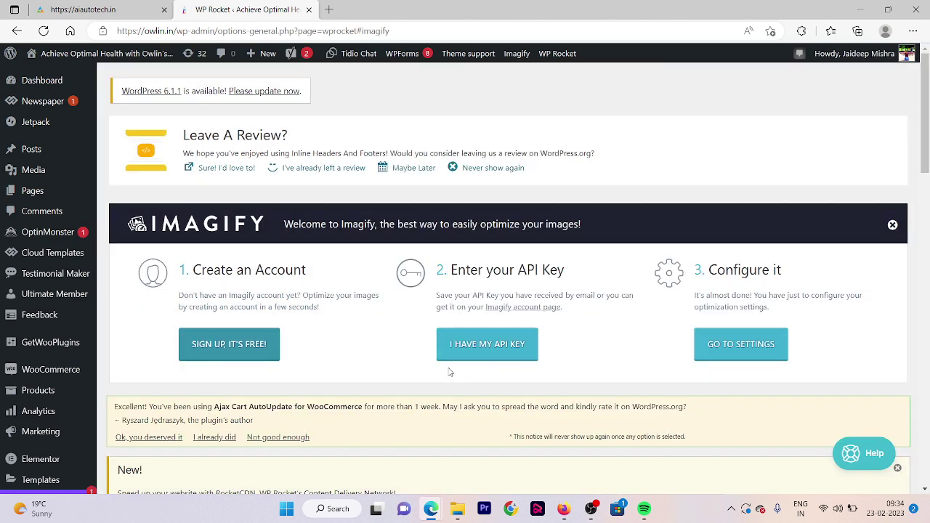
Open gmail.com in a new browser tab to retrieve the Imagify API key
click(326, 7)
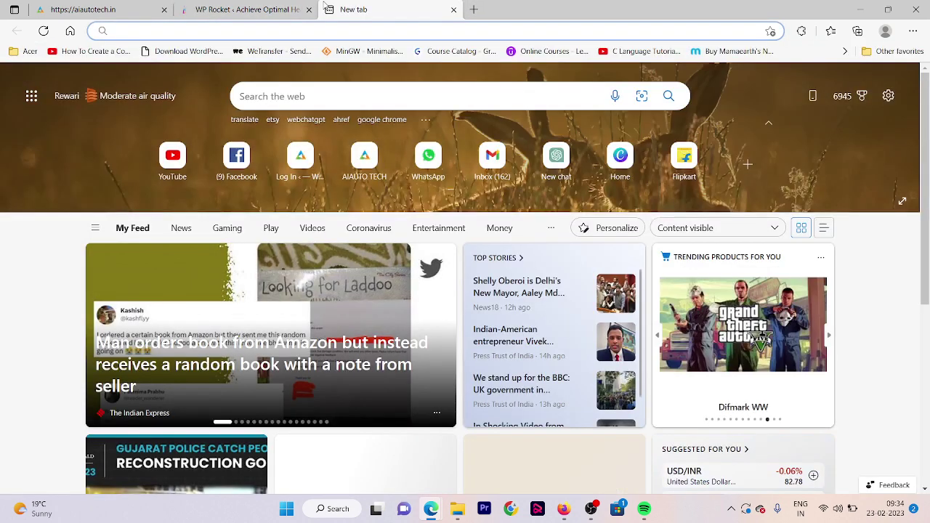
text(gmail.com)
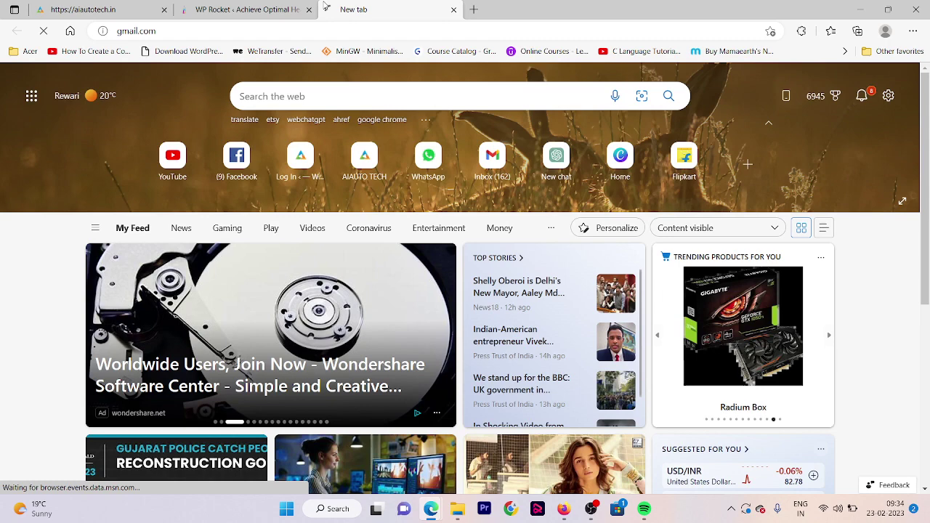
key(Return)
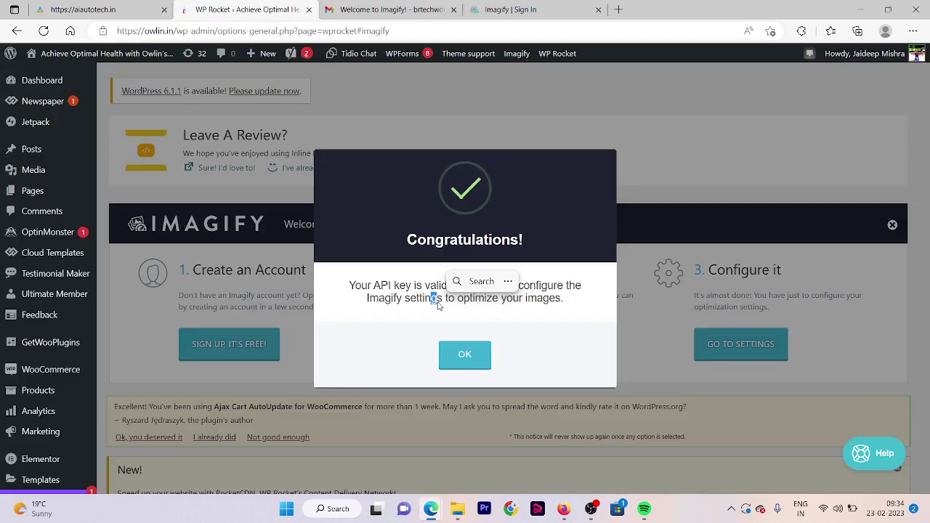
Save Imagify's settings with WebP image versions delivered via picture tags
click(470, 364)
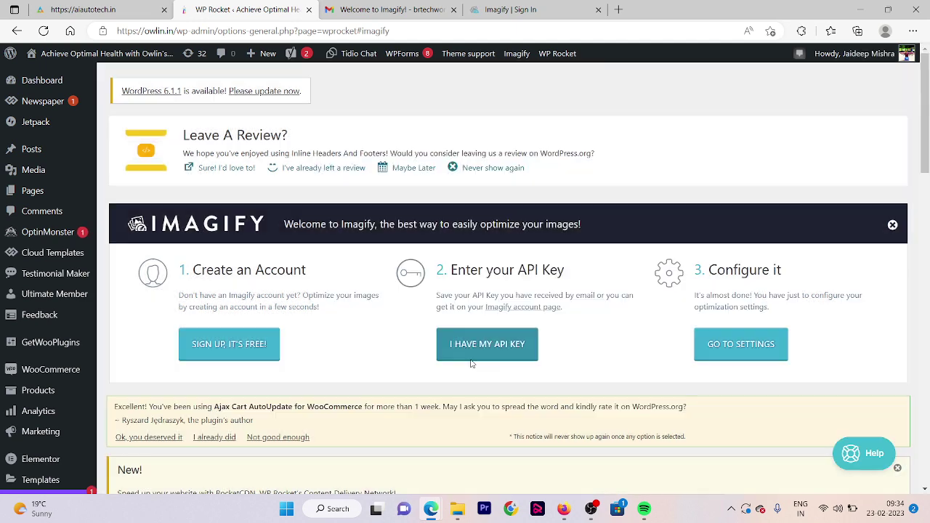
click(708, 359)
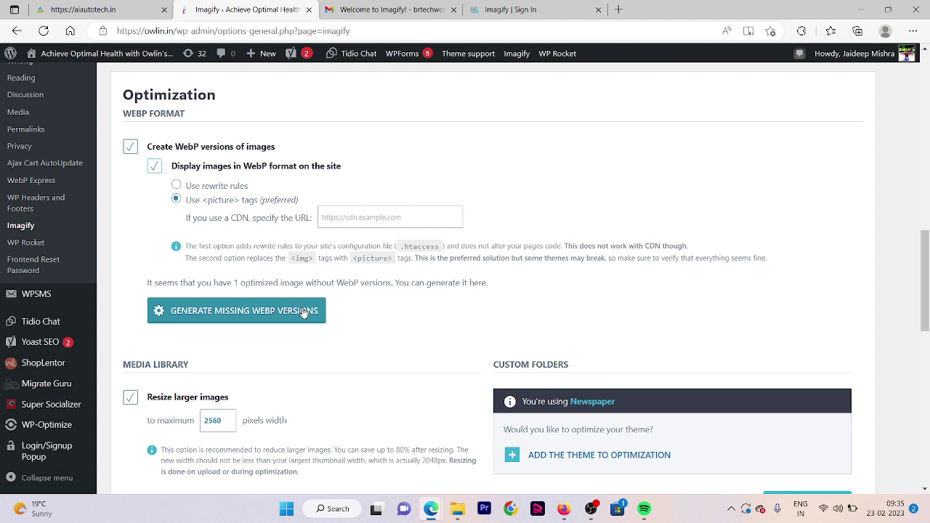
scroll(303, 313, down, 10)
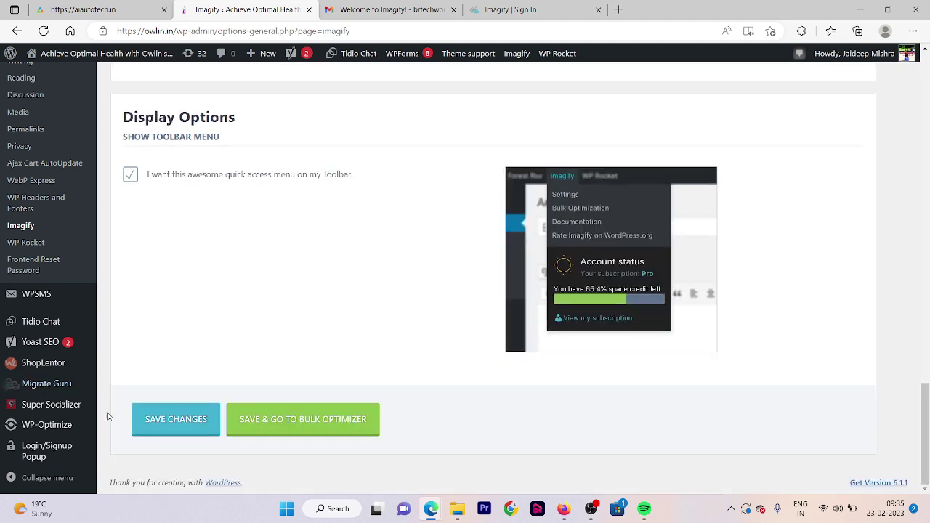
click(152, 421)
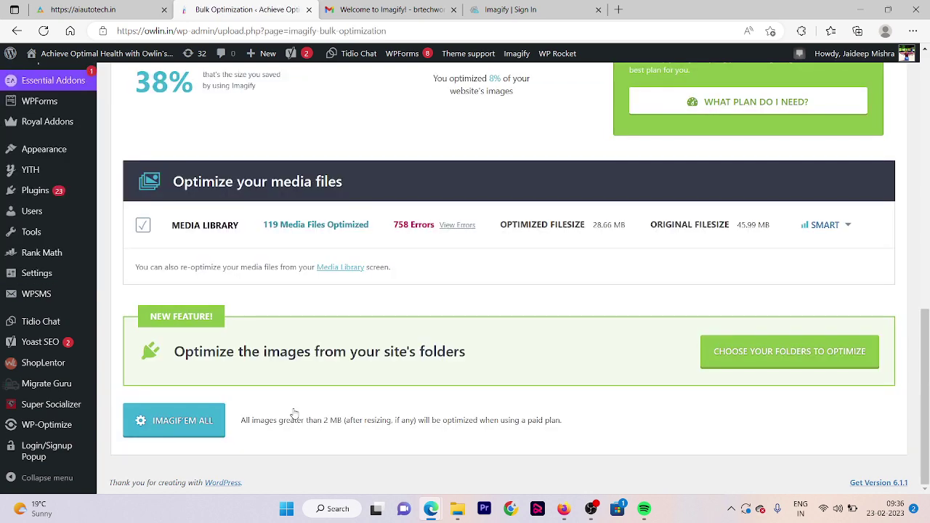
Run IMAGIF'EM ALL and confirm to optimize all media library images
click(202, 426)
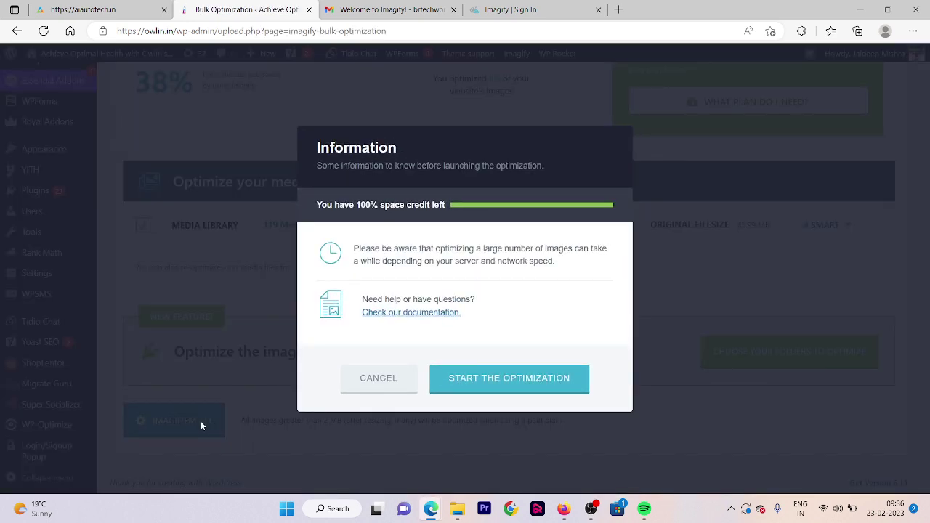
click(508, 379)
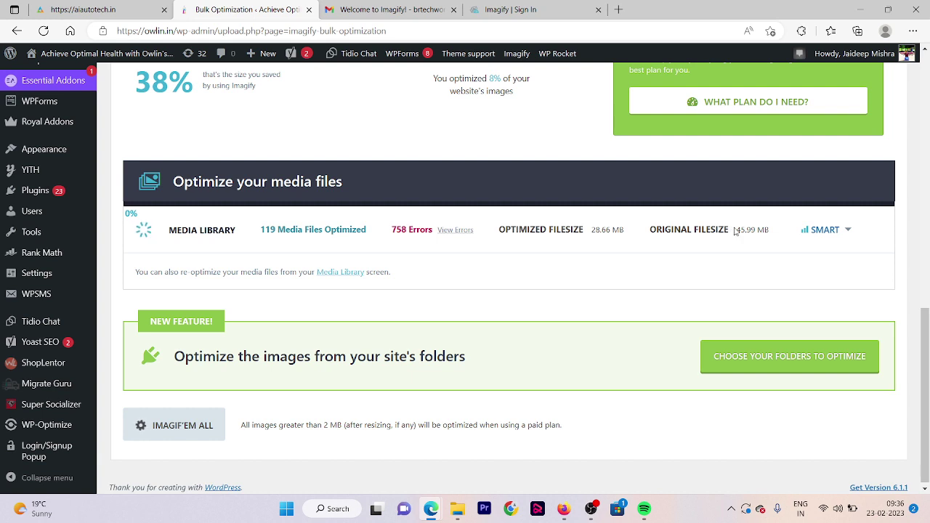
drag(733, 231, 762, 231)
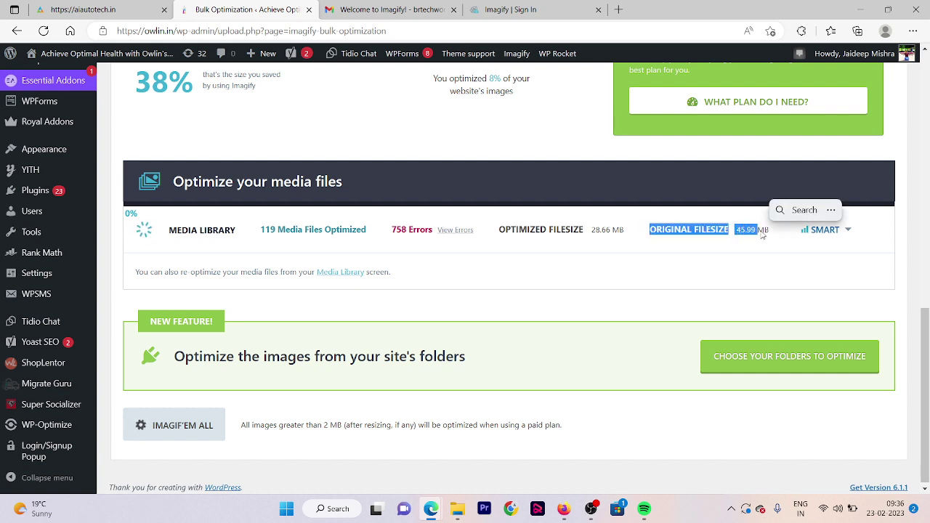
click(592, 232)
drag(592, 231, 607, 233)
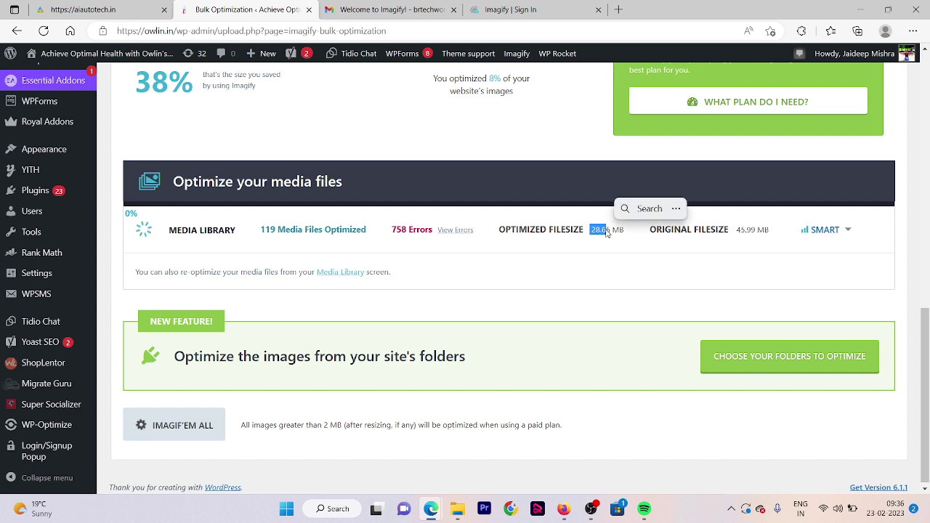